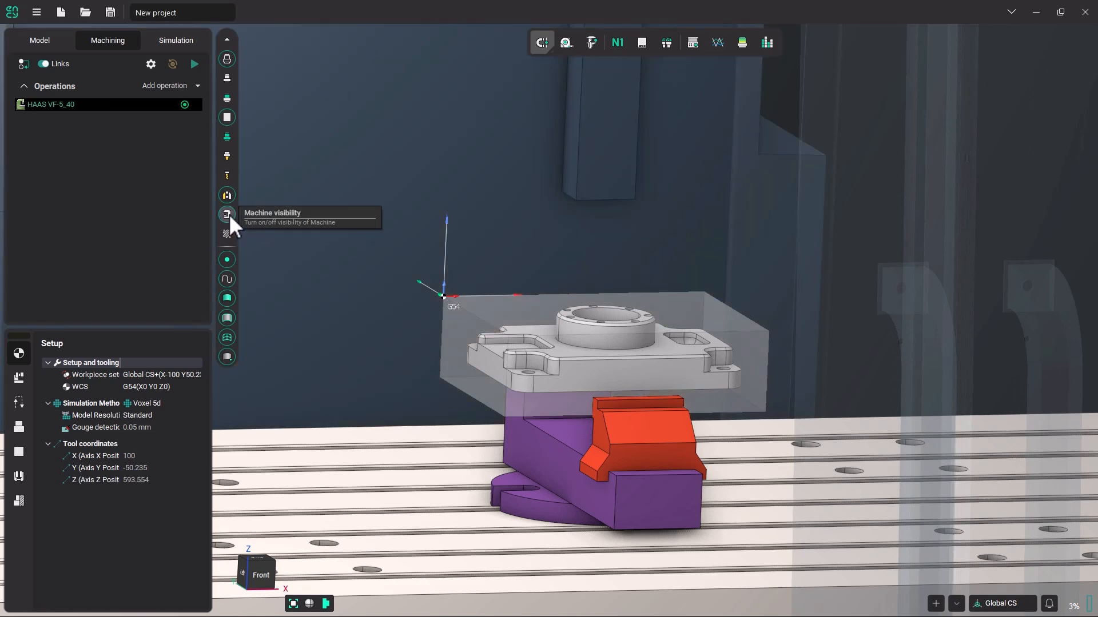
# Step: Hide the machine model so only the part, stock and fixture are shown
pyautogui.click(227, 215)
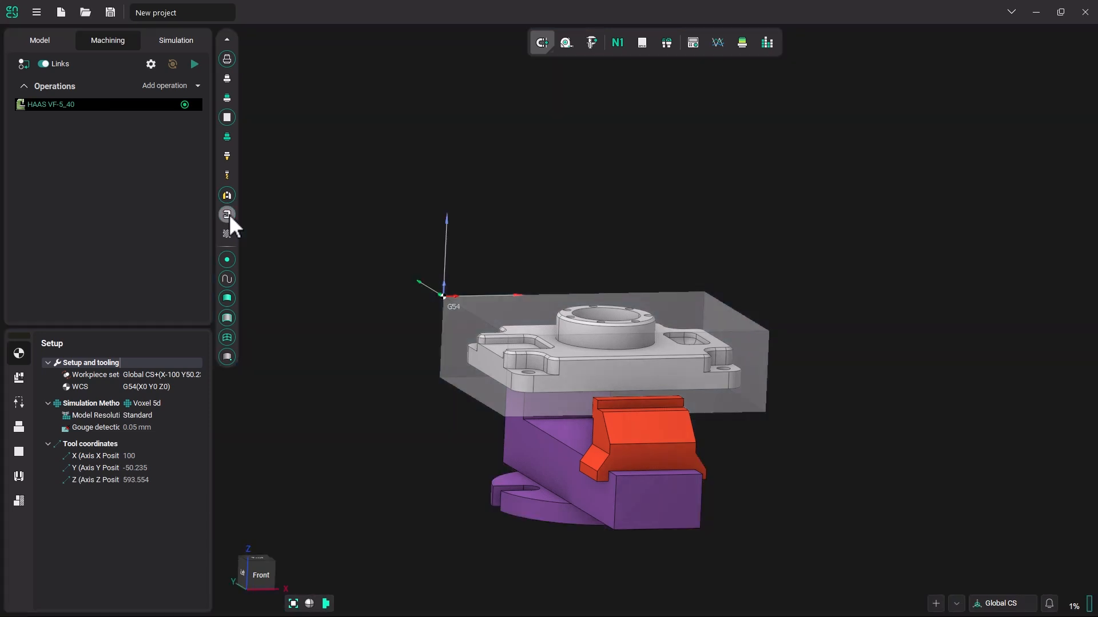
pyautogui.scroll(3, 623, 402)
pyautogui.scroll(-4, 602, 365)
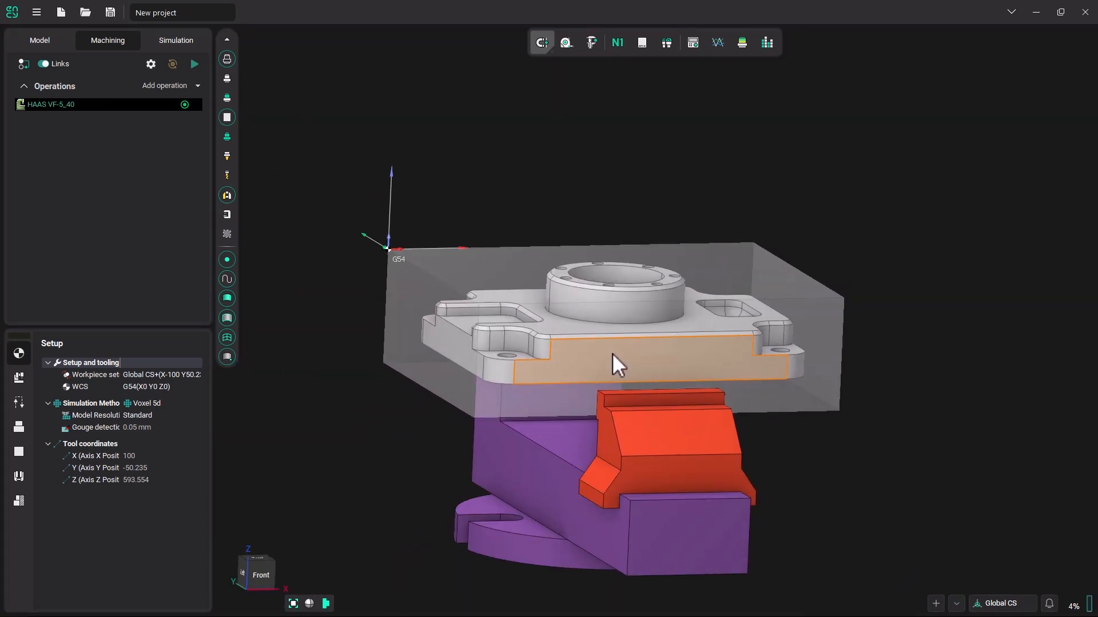
pyautogui.moveTo(420, 182); pyautogui.dragTo(442, 209, button='middle')
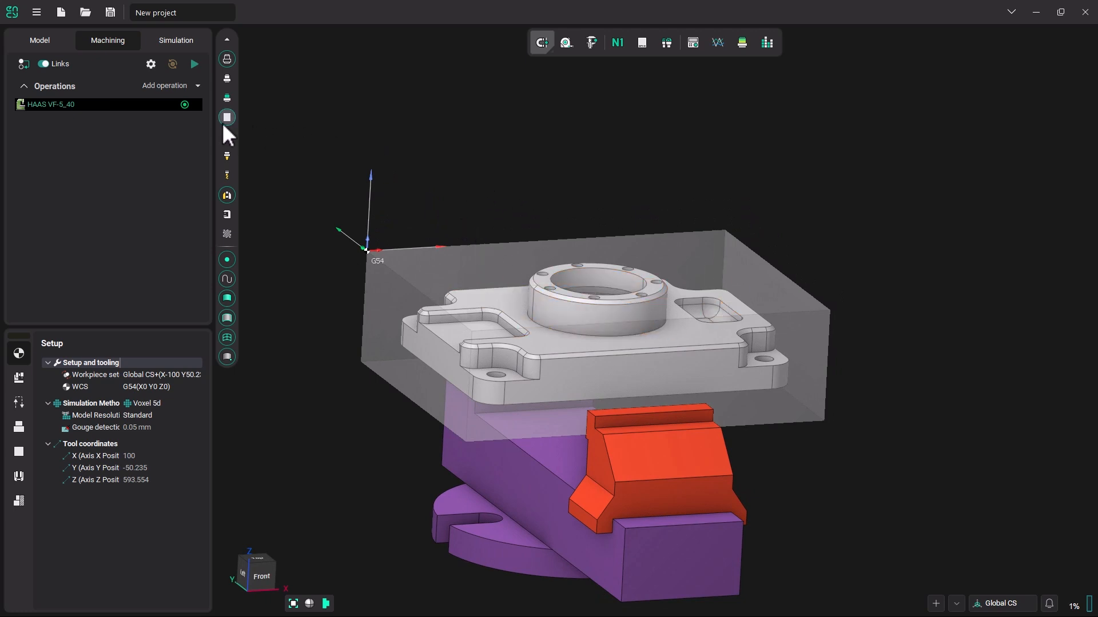
pyautogui.click(179, 84)
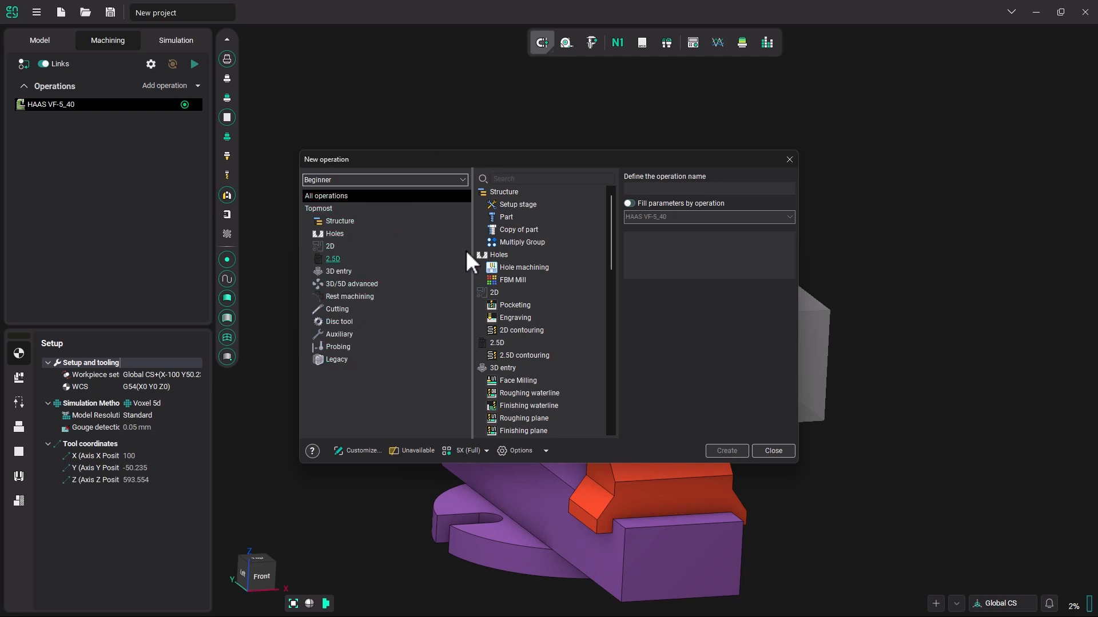
pyautogui.scroll(-3, 554, 253)
pyautogui.scroll(4, 553, 252)
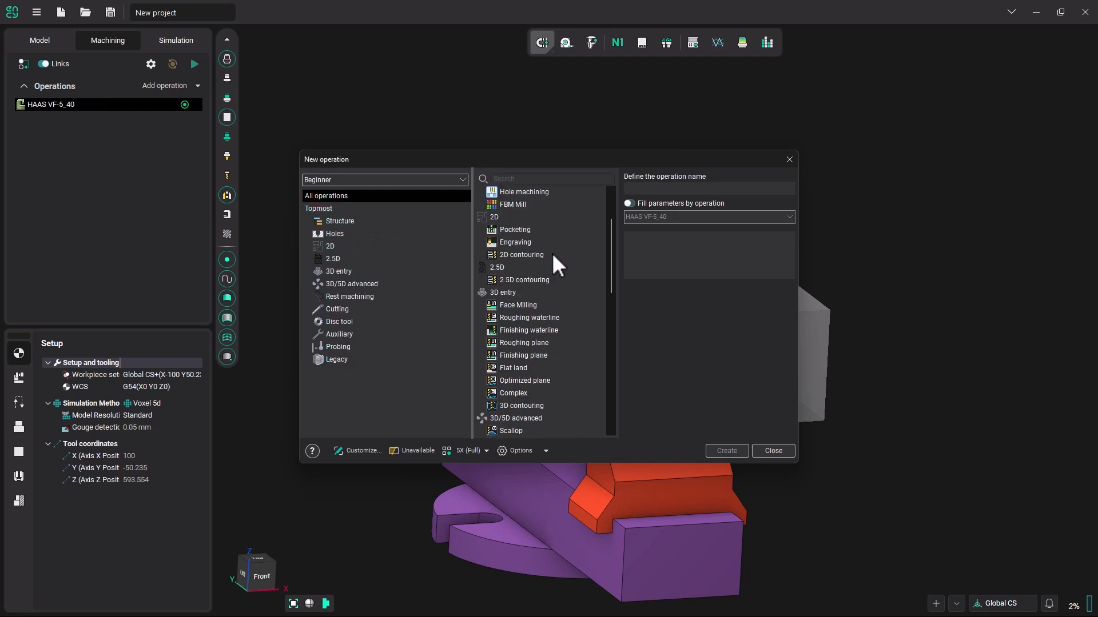
pyautogui.click(790, 160)
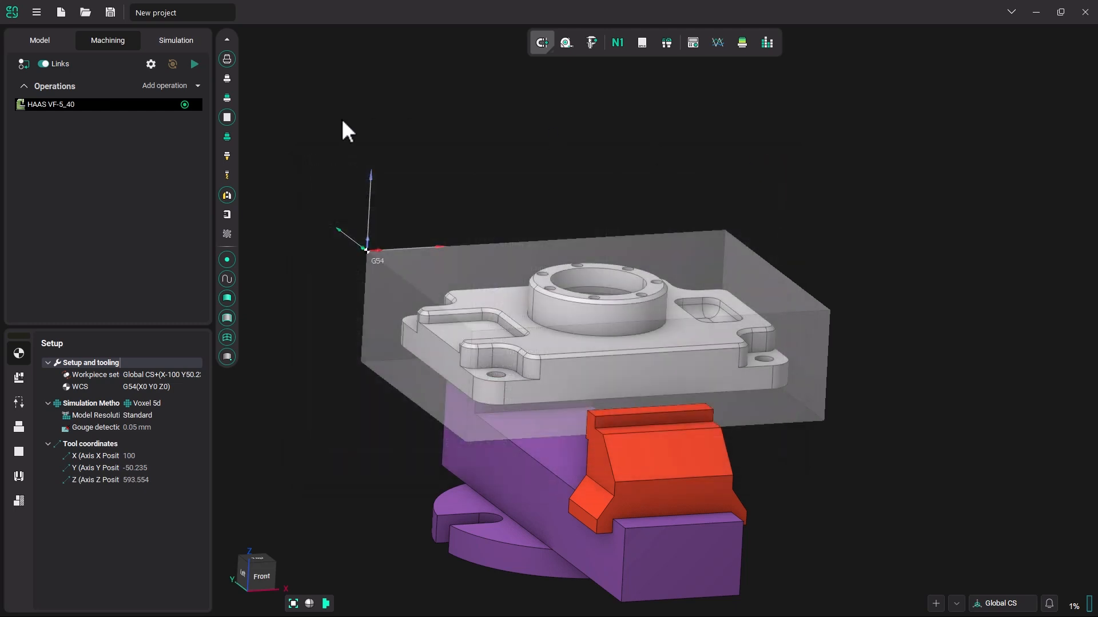
# Step: Add a Face Milling operation from the 3D entry group to the HAAS VF-5_40 setup
pyautogui.click(198, 86)
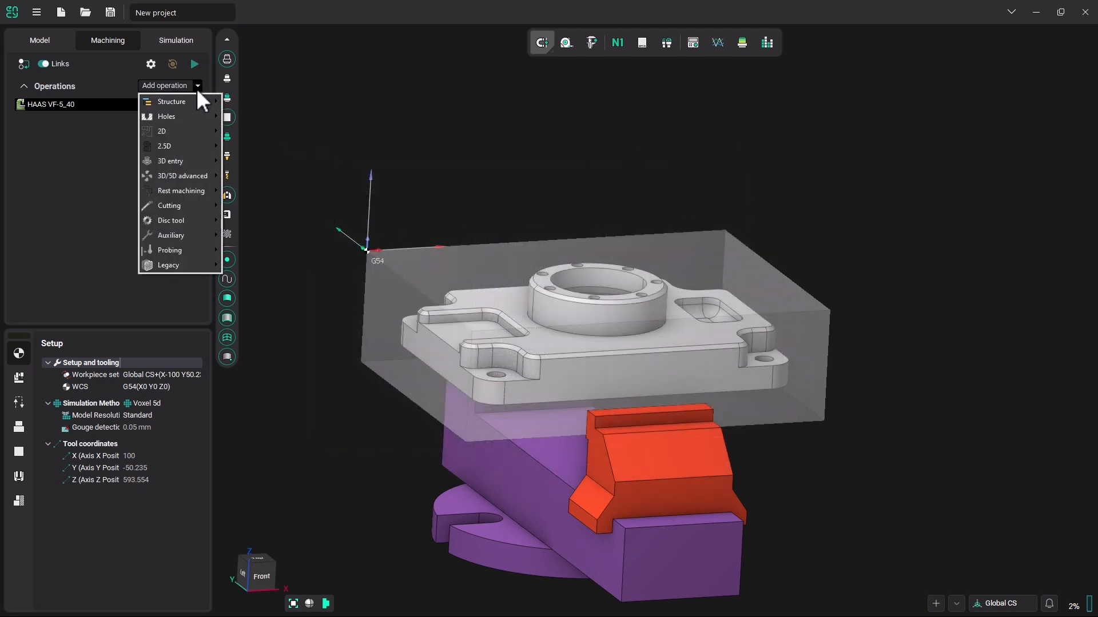
pyautogui.moveTo(189, 162)
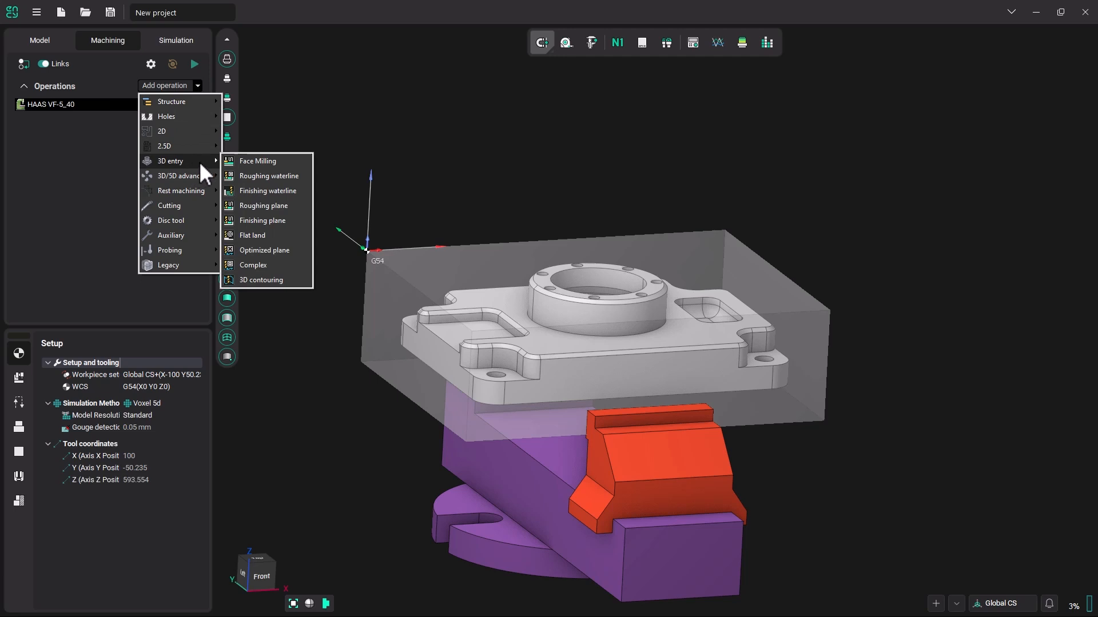
pyautogui.click(263, 162)
# Step: Examine the stock above the part's top face from the front and at an angle
pyautogui.scroll(-3, 400, 217)
pyautogui.moveTo(412, 210); pyautogui.dragTo(369, 331, button='middle')
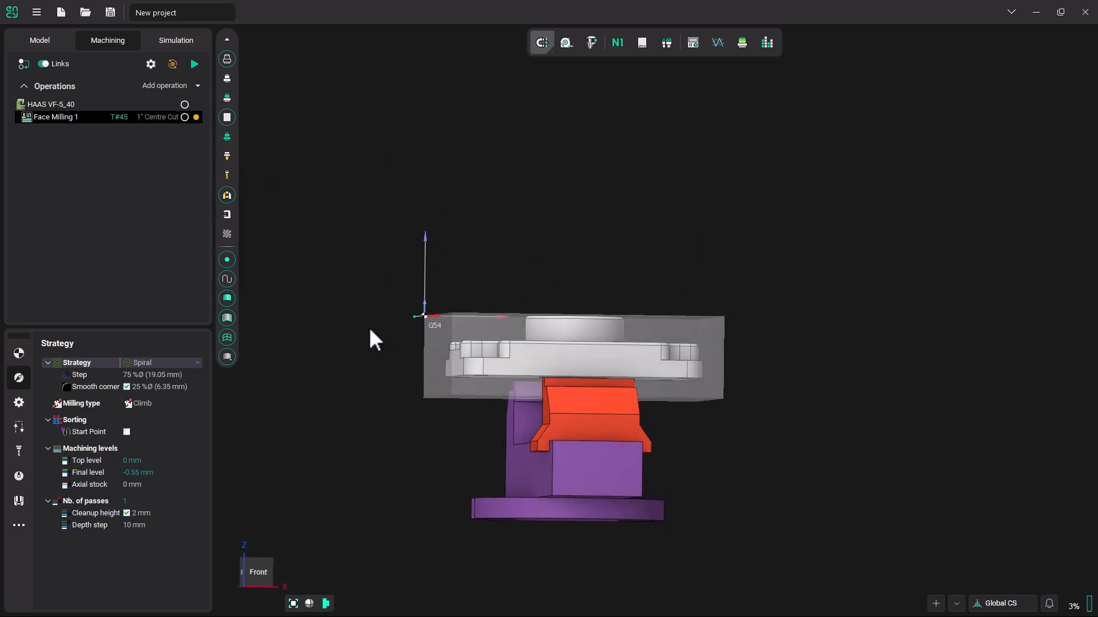
pyautogui.click(263, 571)
pyautogui.scroll(6, 694, 275)
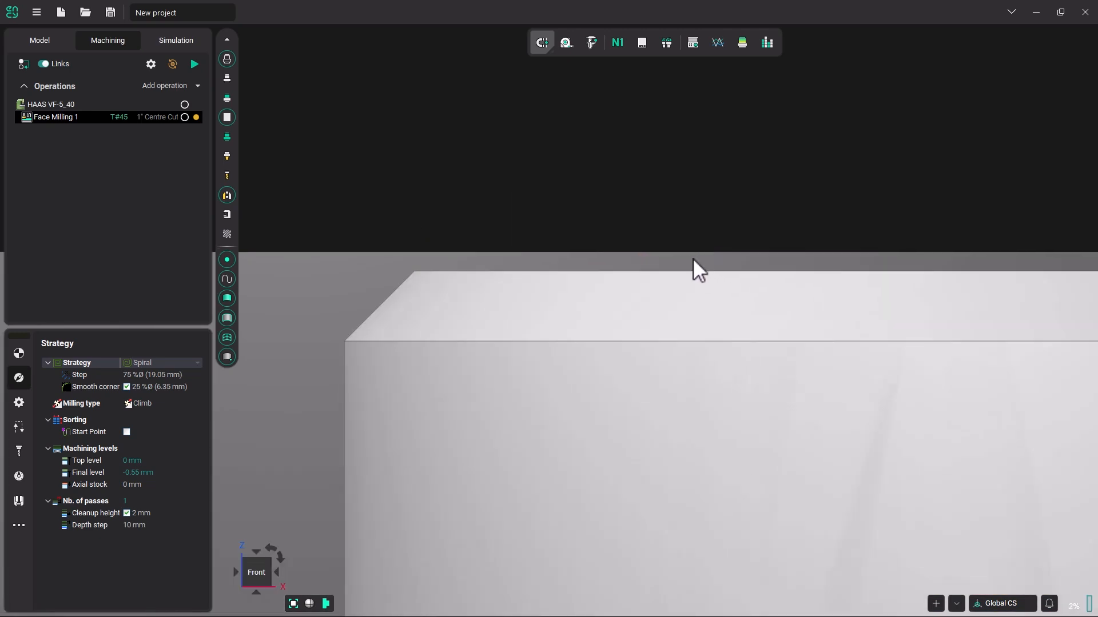
pyautogui.scroll(-3, 691, 269)
pyautogui.scroll(-4, 691, 269)
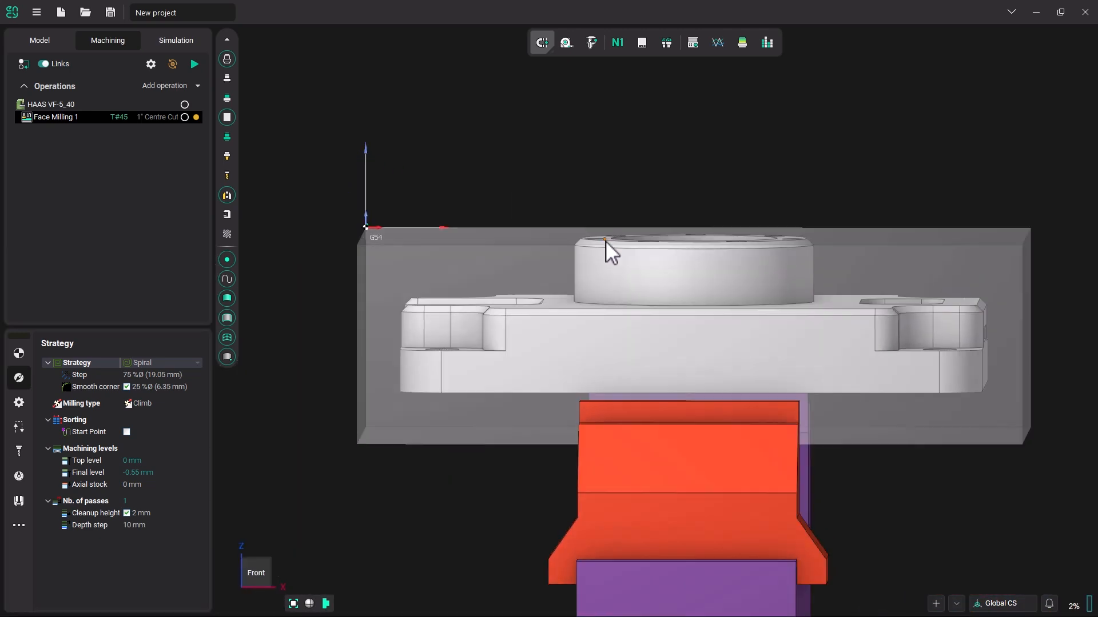
pyautogui.moveTo(606, 241); pyautogui.dragTo(616, 258, button='middle')
pyautogui.scroll(-5, 635, 260)
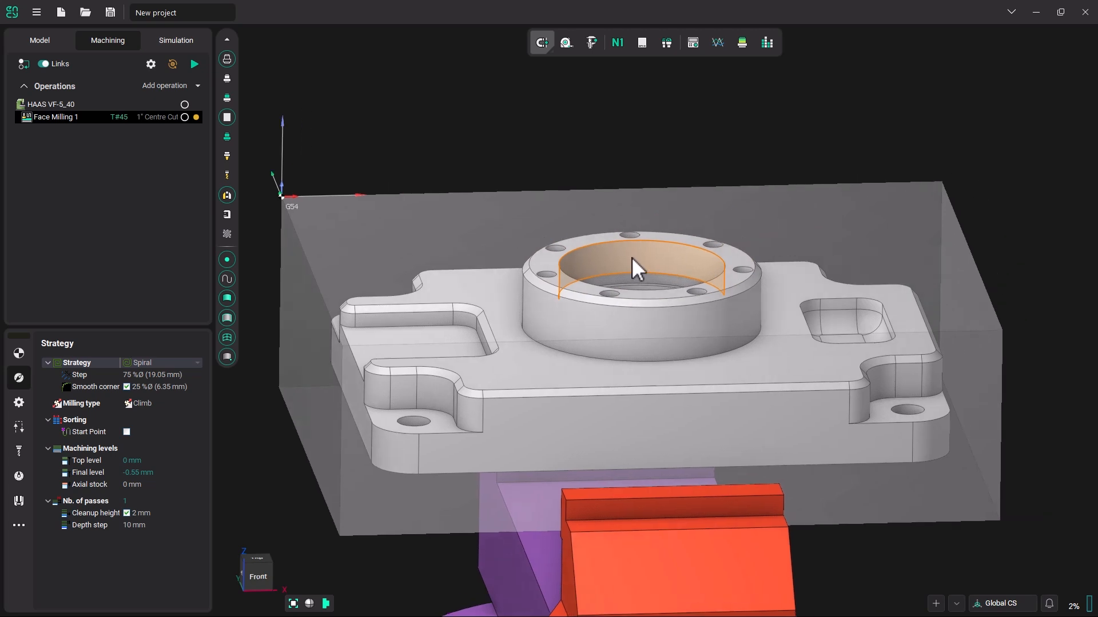
pyautogui.moveTo(492, 156); pyautogui.dragTo(477, 177, button='middle')
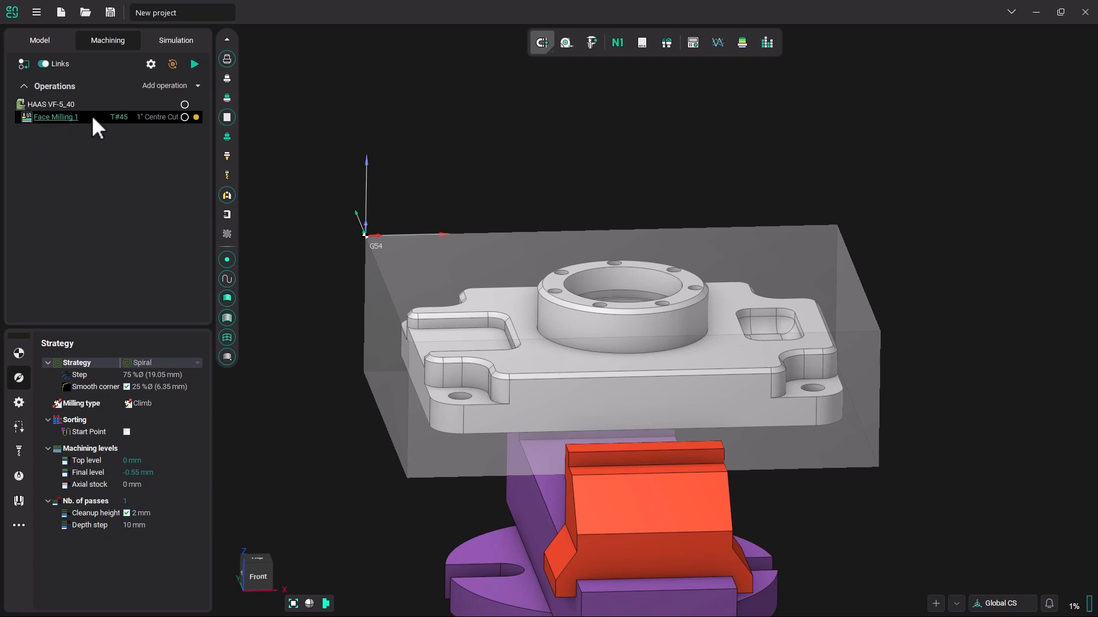
# Step: Assign the 75mm Face Mill from the personal Tutorial tool library to the Face Milling 1 operation
pyautogui.doubleClick(61, 117)
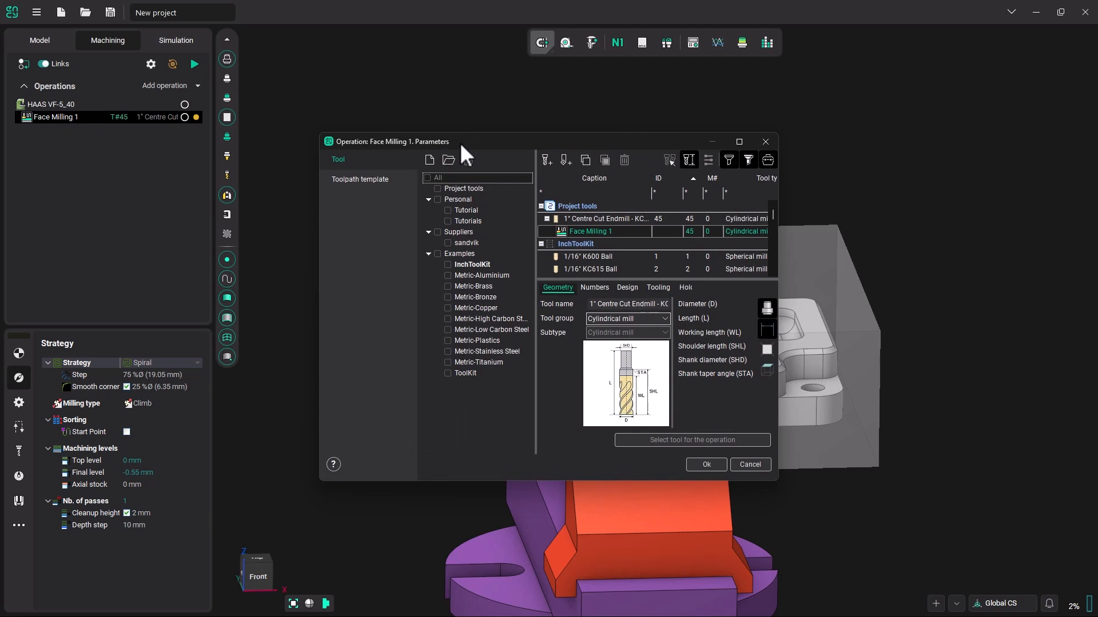
pyautogui.moveTo(471, 141); pyautogui.dragTo(304, 88)
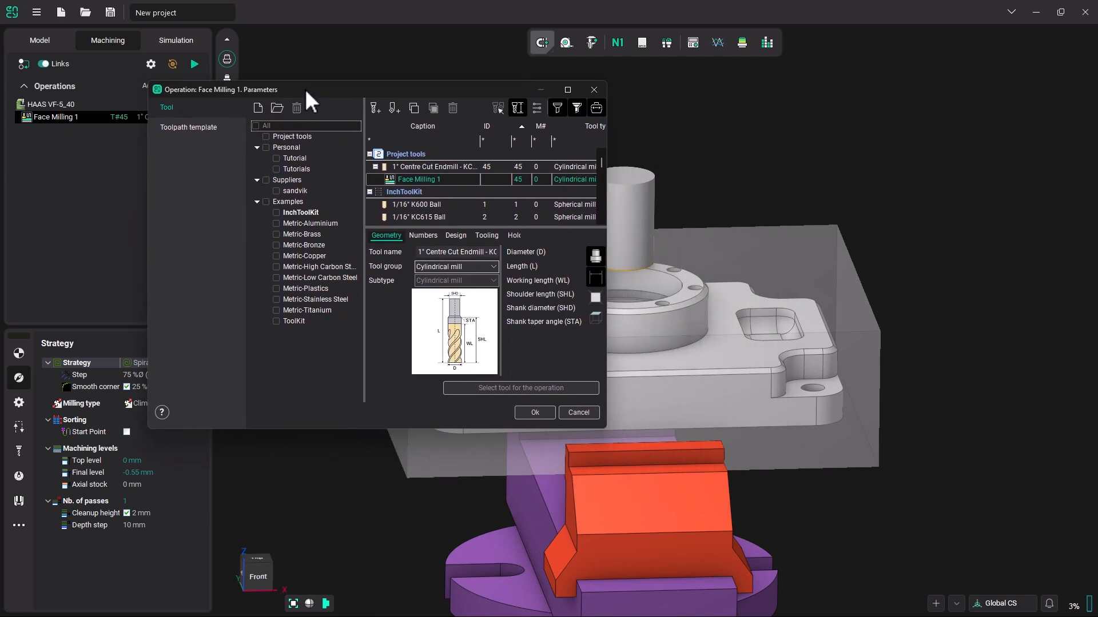
pyautogui.click(291, 158)
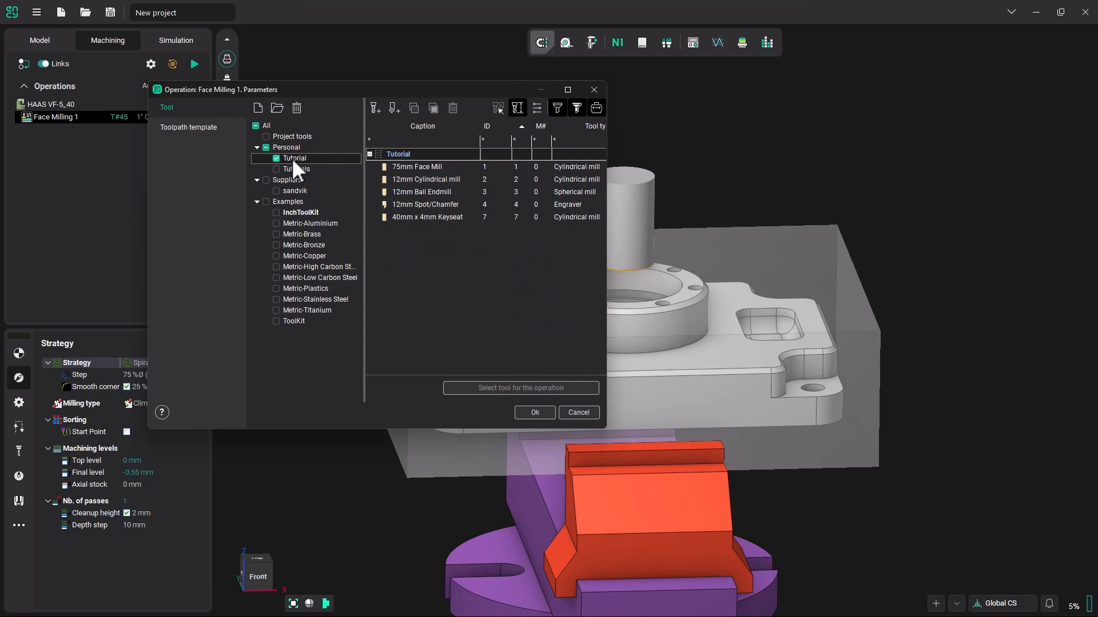
pyautogui.click(419, 166)
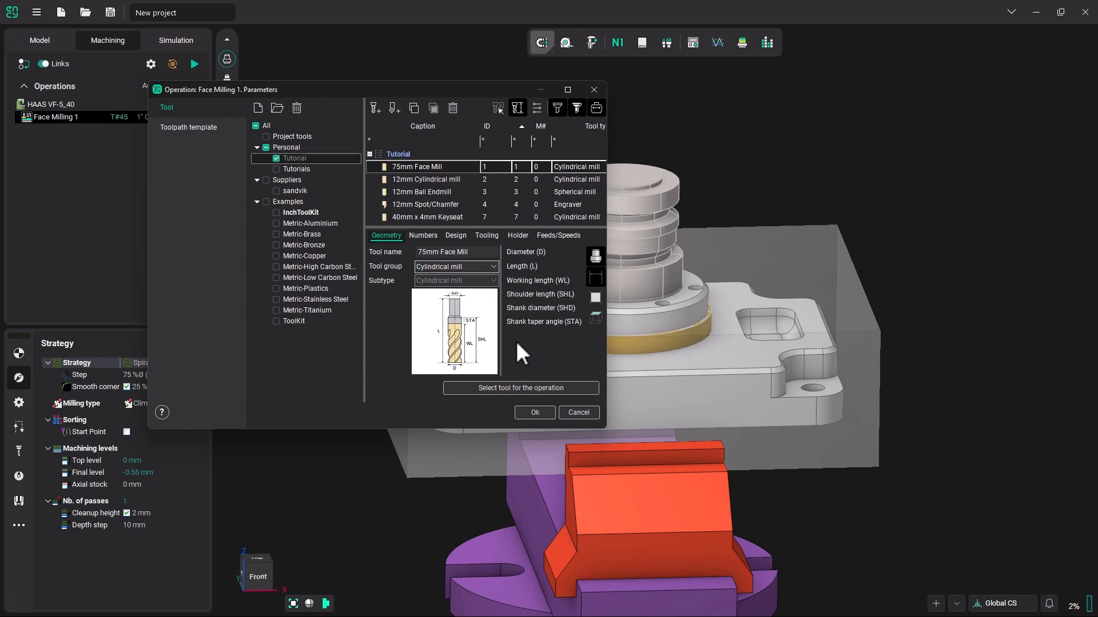
pyautogui.click(521, 388)
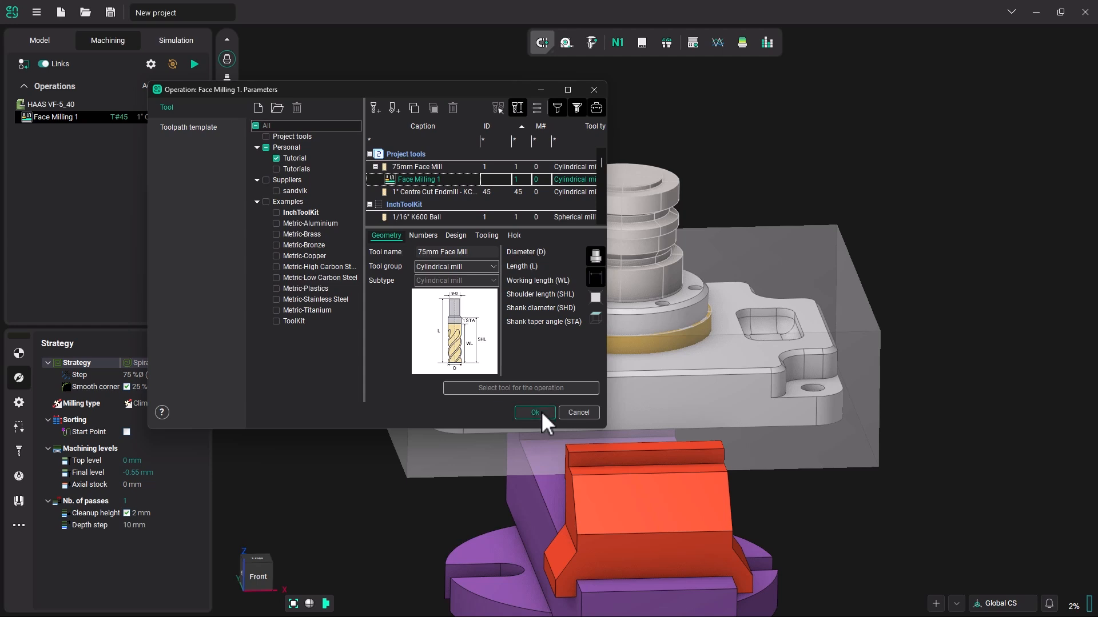
pyautogui.click(540, 410)
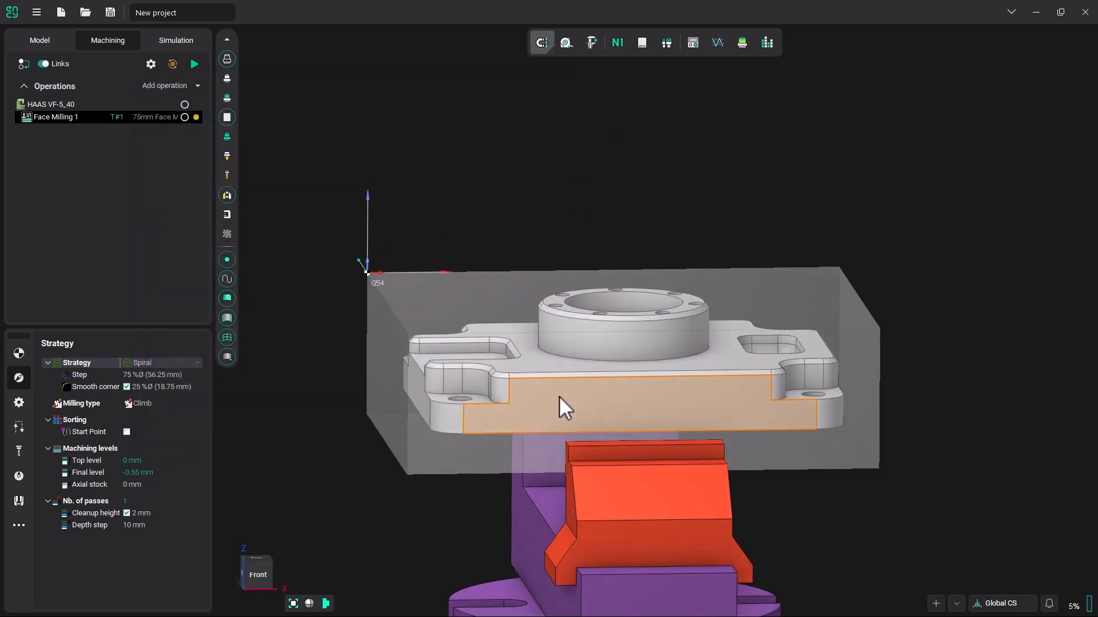
# Step: Turn on the display of the tool and its holder
pyautogui.click(227, 175)
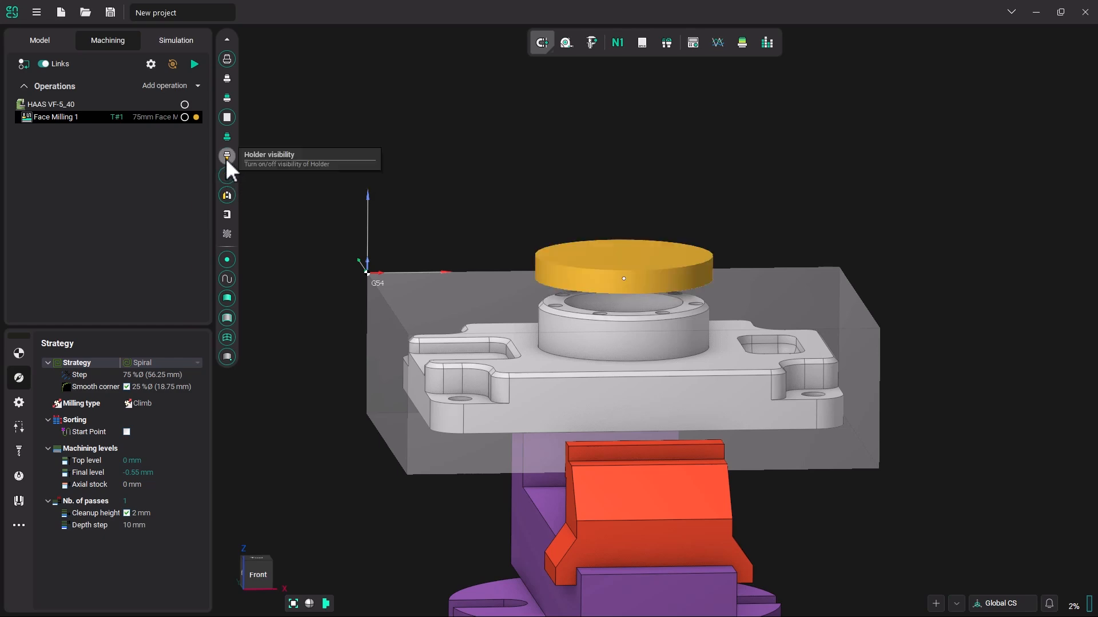
pyautogui.click(226, 159)
pyautogui.moveTo(653, 225)
pyautogui.mouseDown(button='middle')
pyautogui.moveTo(696, 243)
pyautogui.moveTo(664, 229)
pyautogui.mouseUp(button='middle')
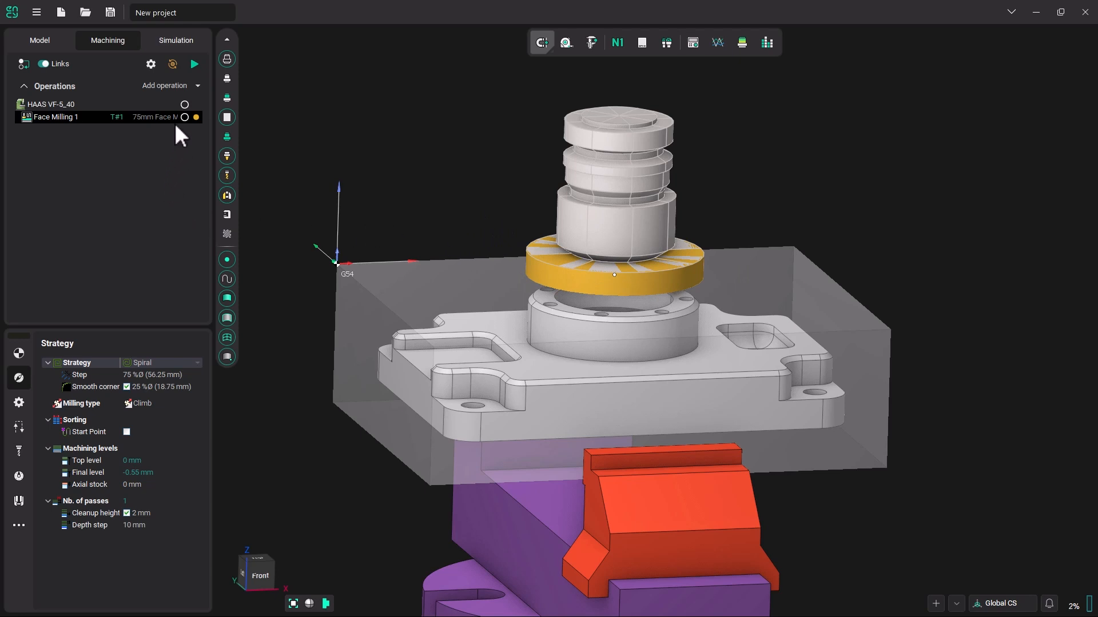
# Step: Calculate the toolpath of Face Milling 1 with the Spiral strategy
pyautogui.click(194, 63)
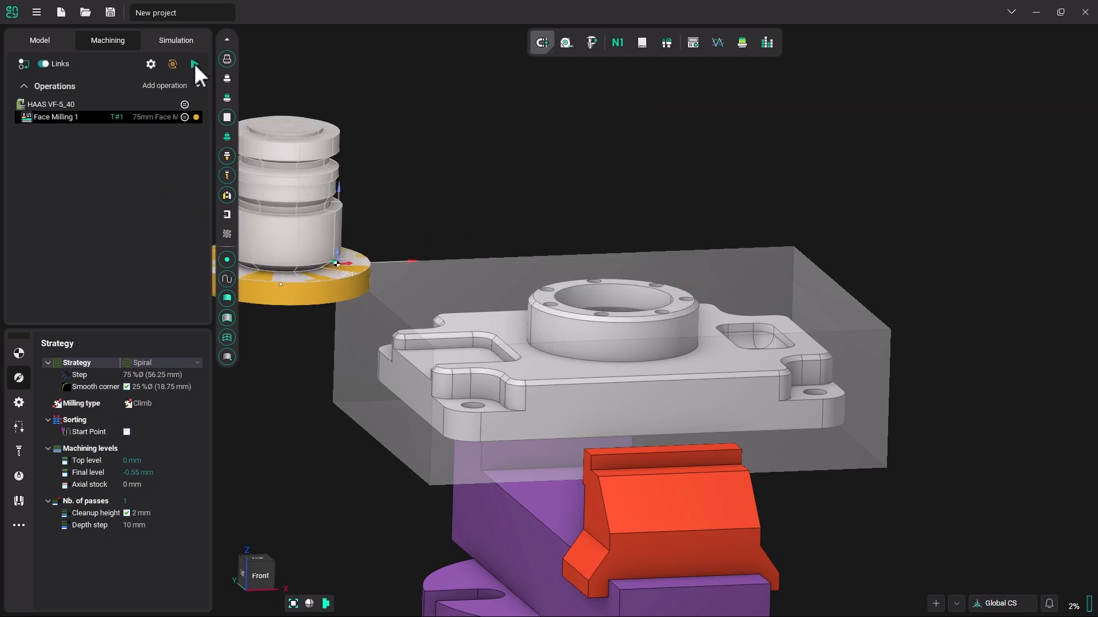
pyautogui.scroll(-2, 519, 260)
pyautogui.moveTo(519, 259); pyautogui.dragTo(533, 259, button='middle')
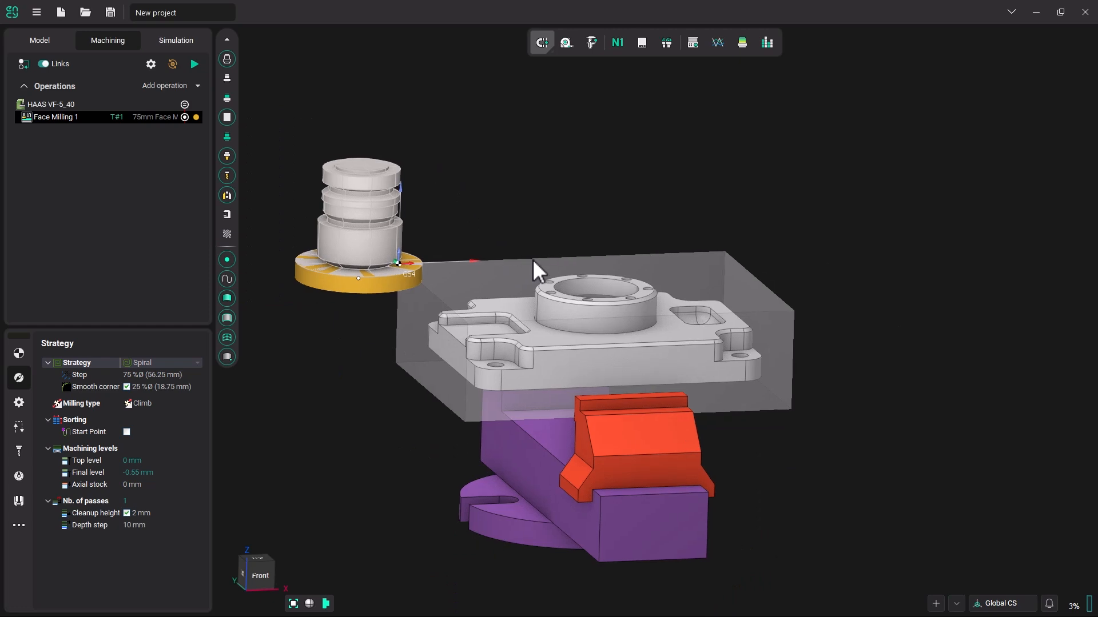
pyautogui.moveTo(533, 259); pyautogui.dragTo(534, 266, button='right')
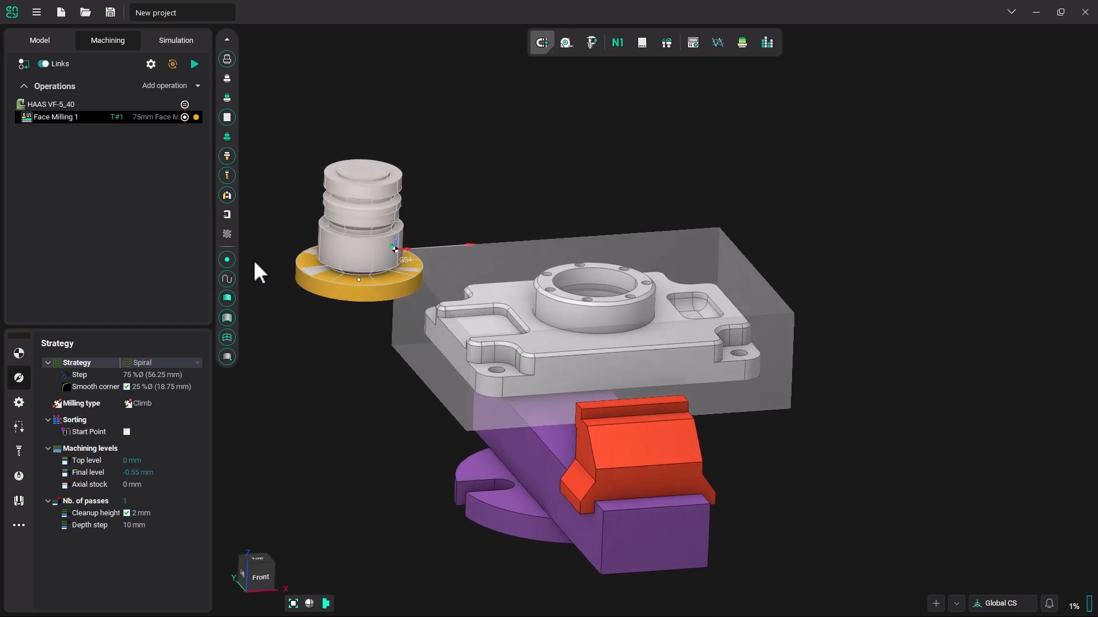
# Step: Turn on toolpath visibility and inspect the spiral path over the stock
pyautogui.click(226, 234)
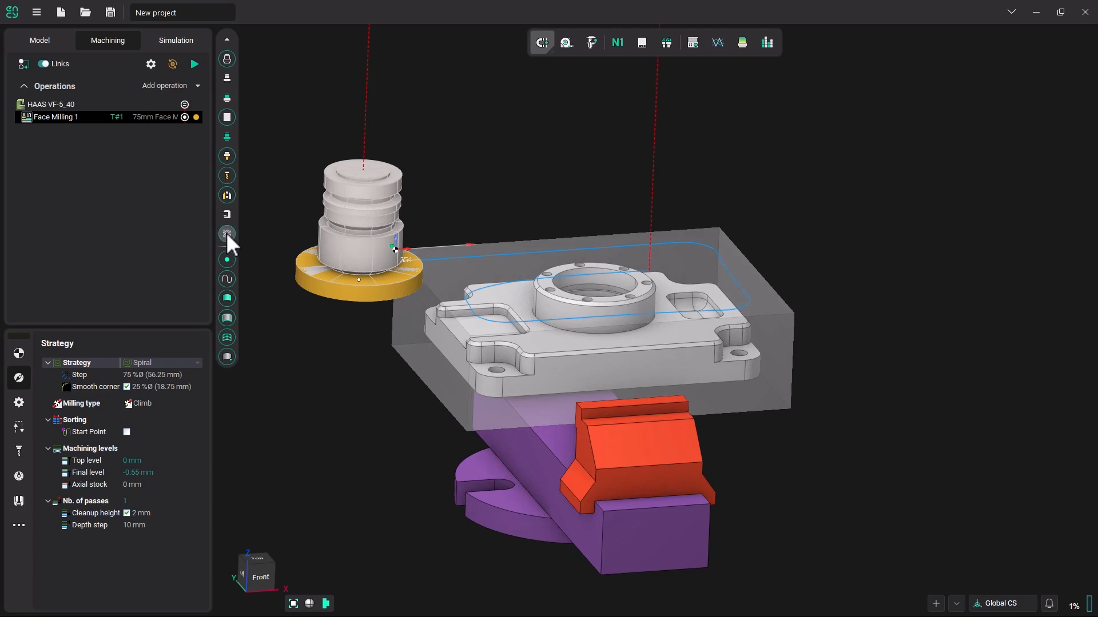
pyautogui.moveTo(506, 387); pyautogui.dragTo(485, 399, button='middle')
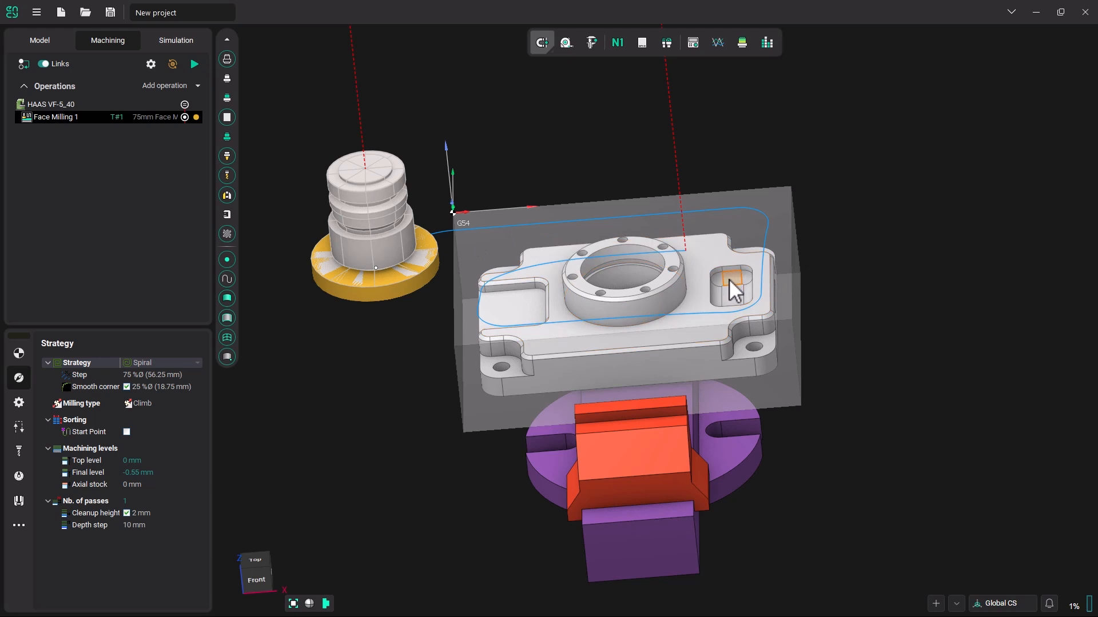
pyautogui.moveTo(708, 310); pyautogui.dragTo(640, 286, button='middle')
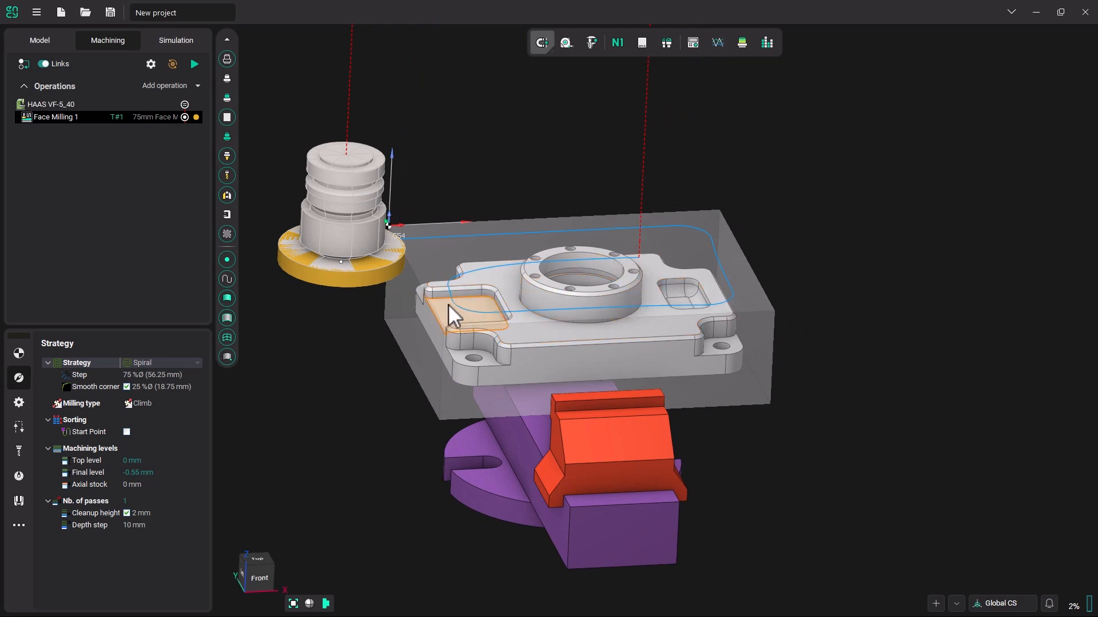
pyautogui.moveTo(409, 321); pyautogui.dragTo(410, 317, button='middle')
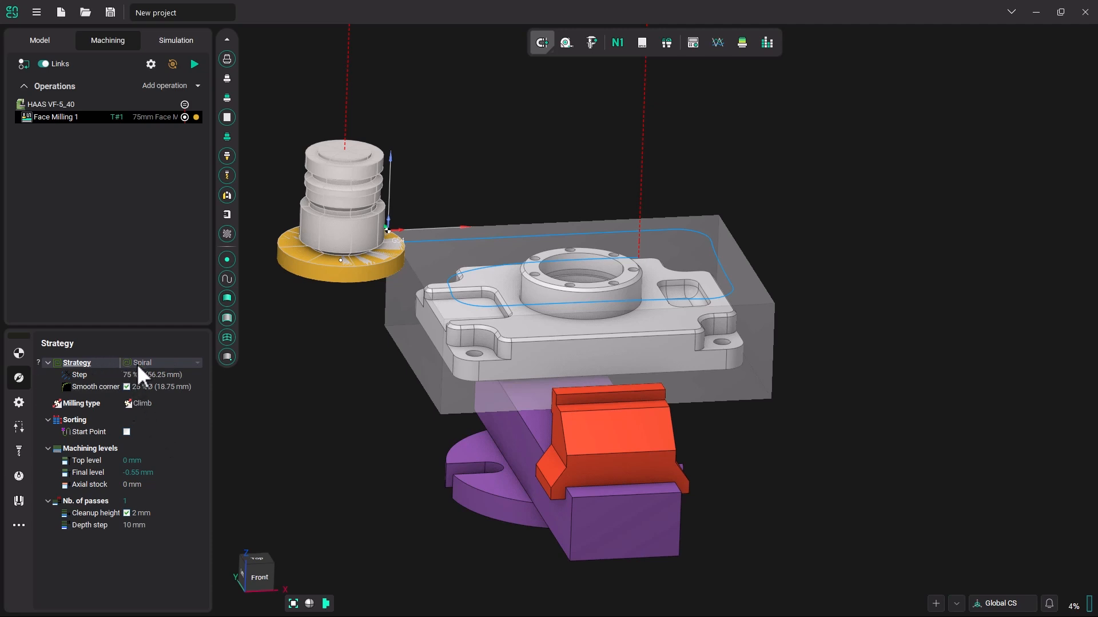
# Step: Change the Face Milling 1 strategy to Optimized zigzag, recalculate the toolpath and inspect it
pyautogui.click(198, 363)
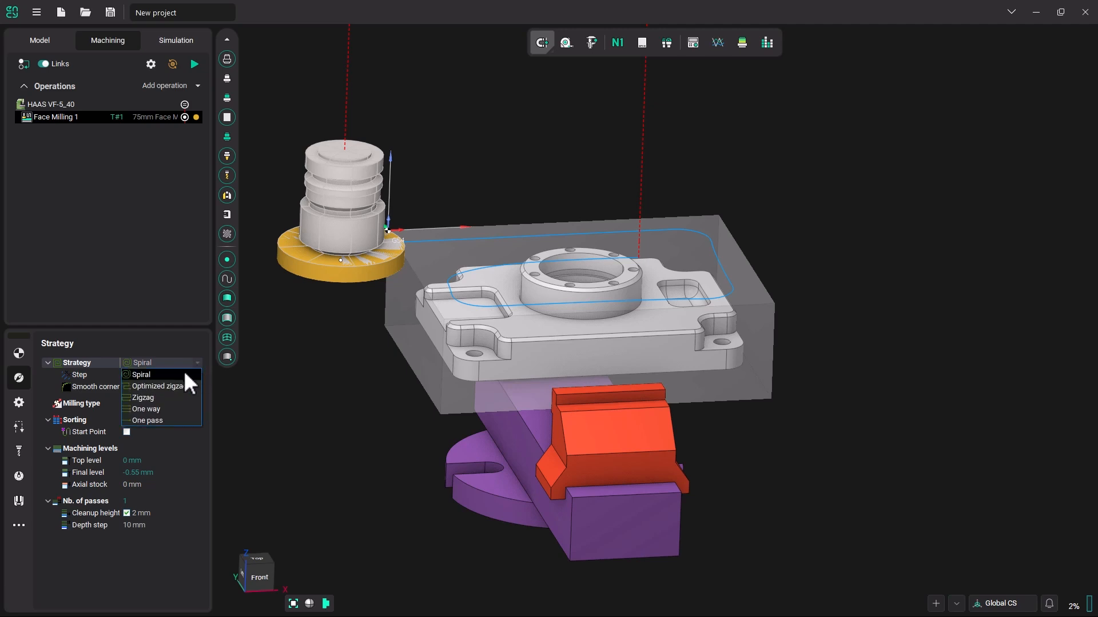
pyautogui.click(158, 386)
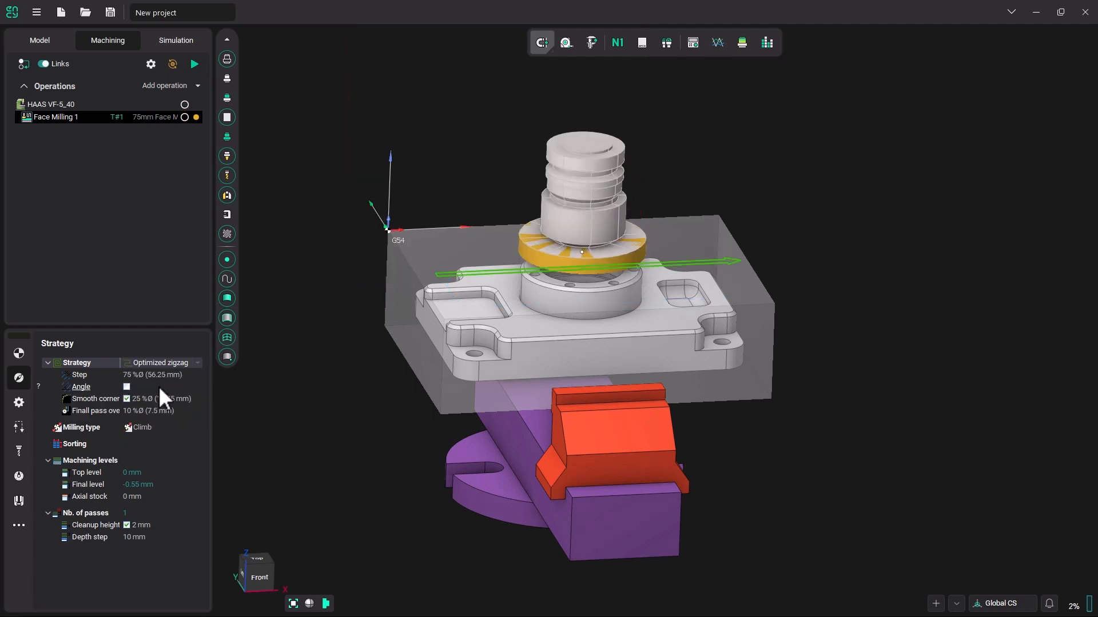
pyautogui.click(195, 64)
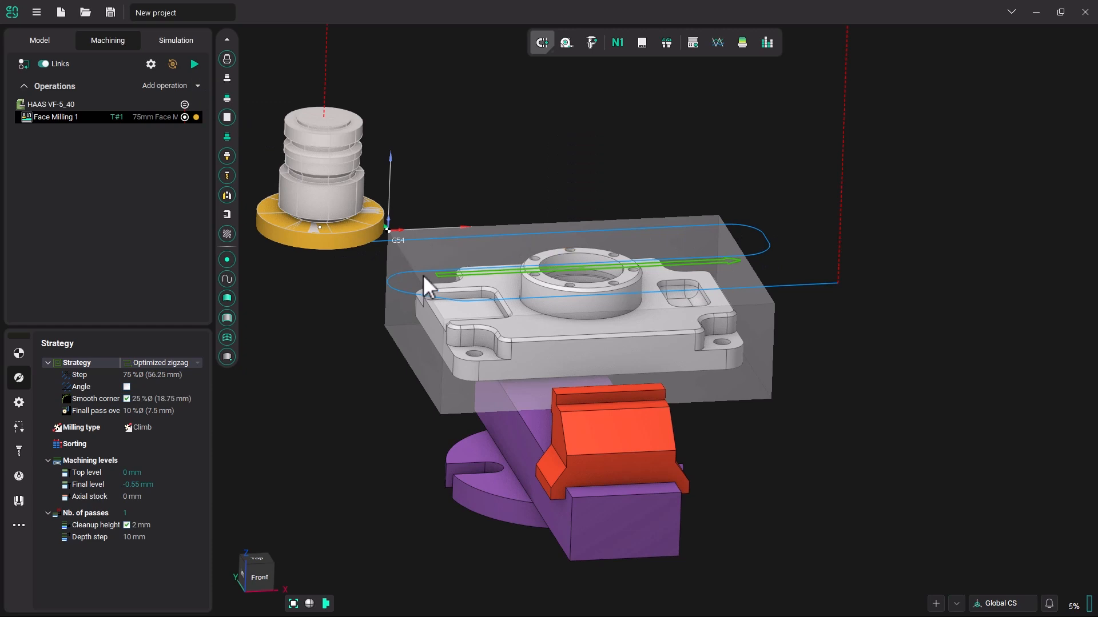
pyautogui.moveTo(423, 275); pyautogui.dragTo(522, 350, button='middle')
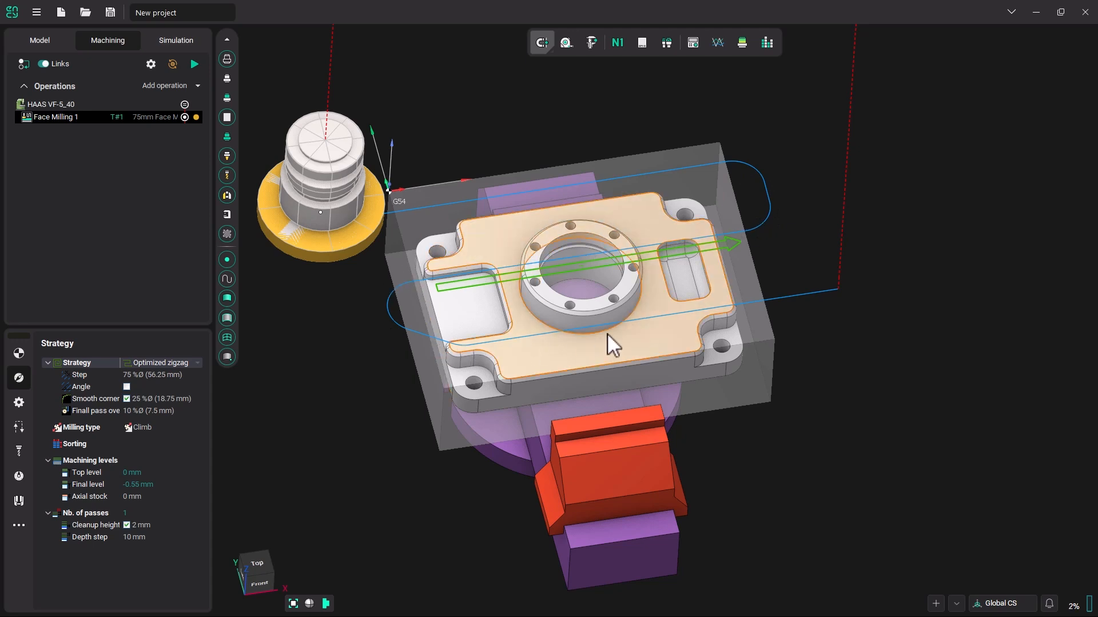
pyautogui.moveTo(803, 304); pyautogui.dragTo(808, 257, button='middle')
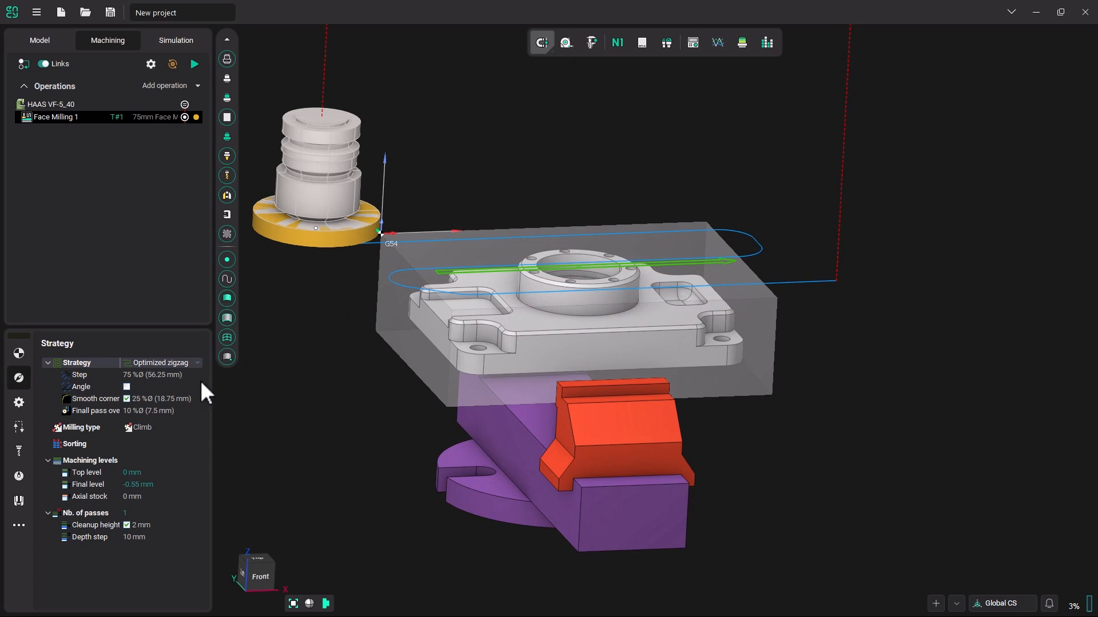
# Step: Set the Face Milling 1 strategy to Zigzag
pyautogui.click(197, 363)
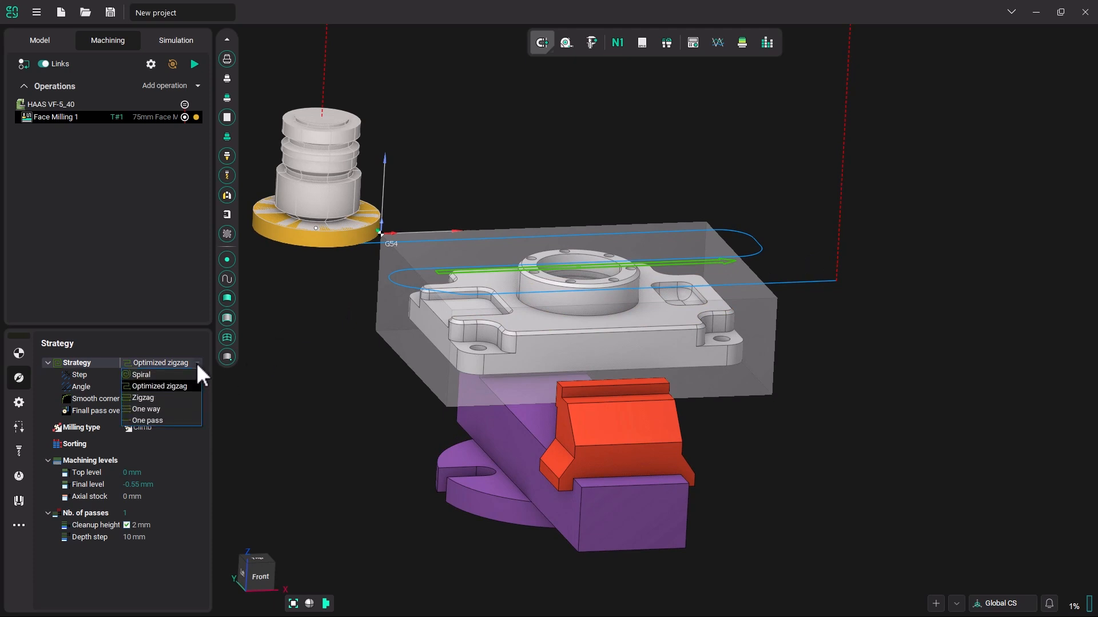
pyautogui.click(150, 396)
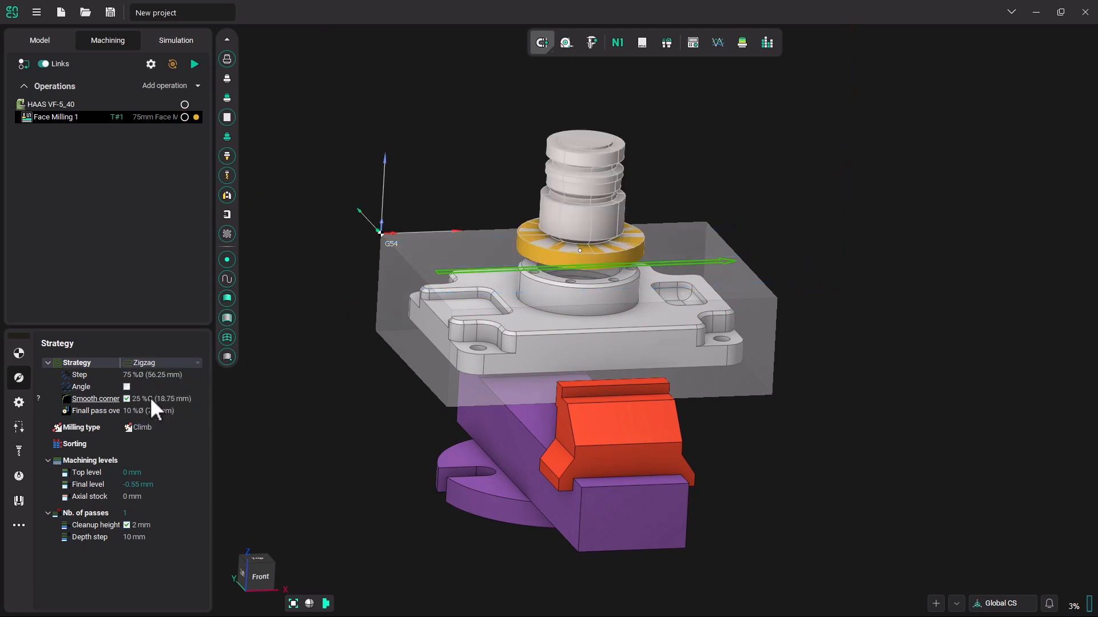
# Step: Calculate the Face Milling 1 toolpath with the Zigzag strategy and inspect it over the stock
pyautogui.click(195, 64)
pyautogui.moveTo(436, 202); pyautogui.dragTo(434, 223, button='middle')
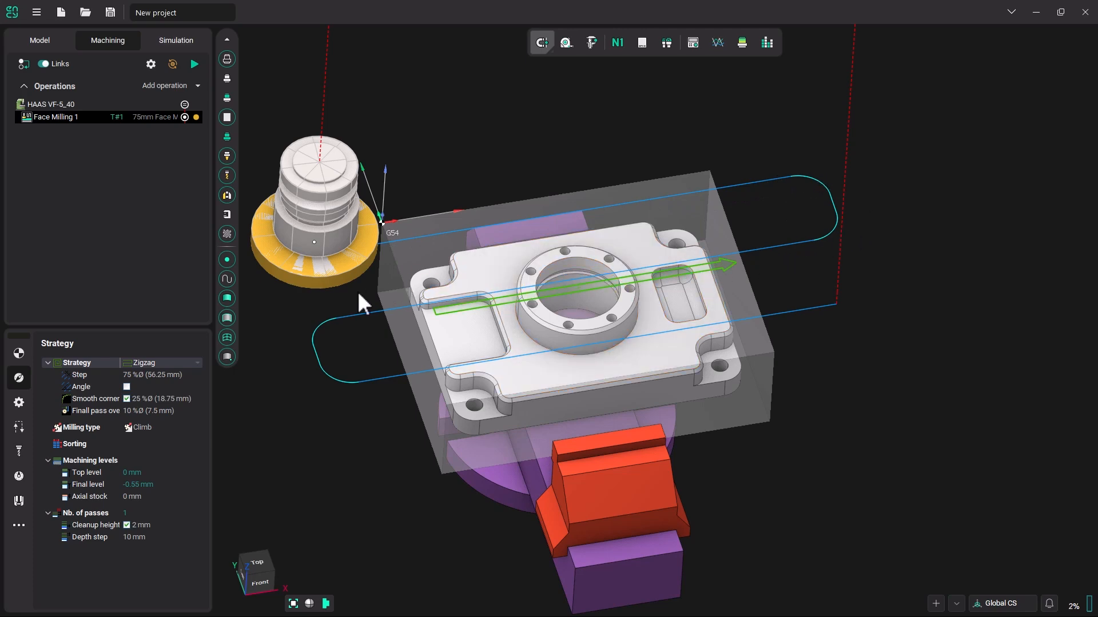
pyautogui.moveTo(555, 348); pyautogui.dragTo(553, 314, button='middle')
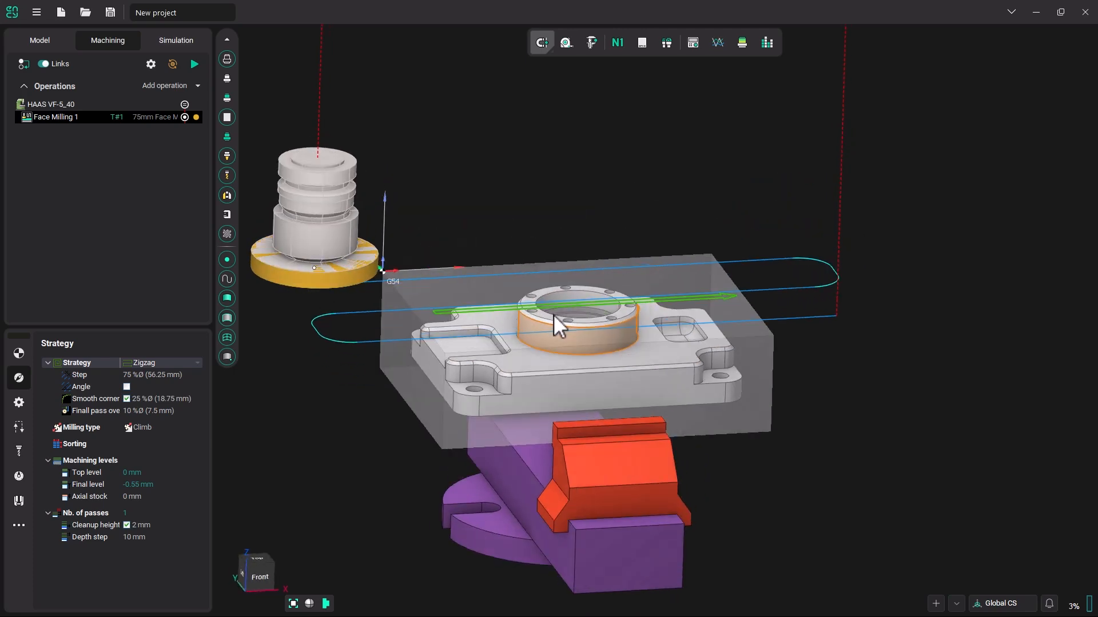
# Step: Change the Face Milling 1 strategy to One way, recalculate the toolpath and inspect its passes and links
pyautogui.click(197, 363)
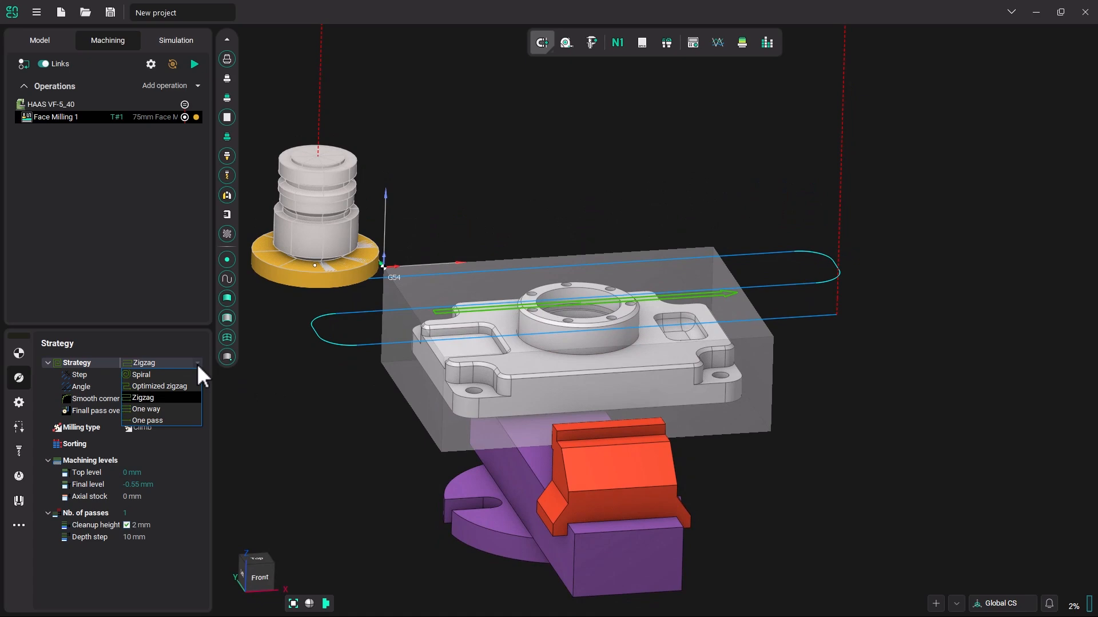
pyautogui.click(157, 408)
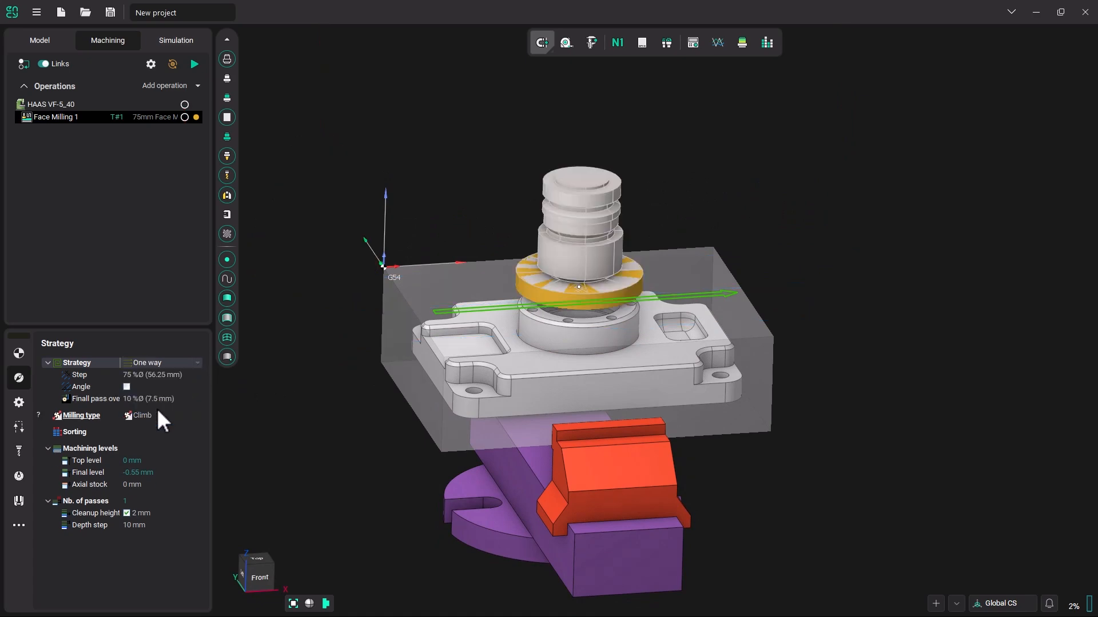
pyautogui.click(191, 67)
pyautogui.moveTo(559, 285); pyautogui.dragTo(557, 313, button='middle')
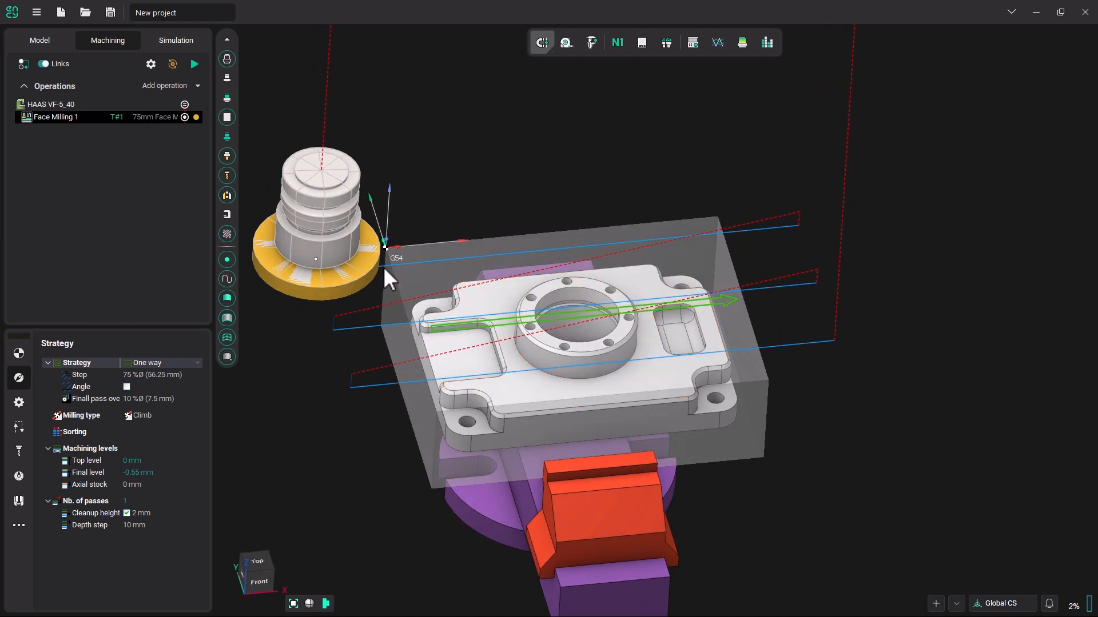
pyautogui.moveTo(755, 240); pyautogui.dragTo(796, 240, button='middle')
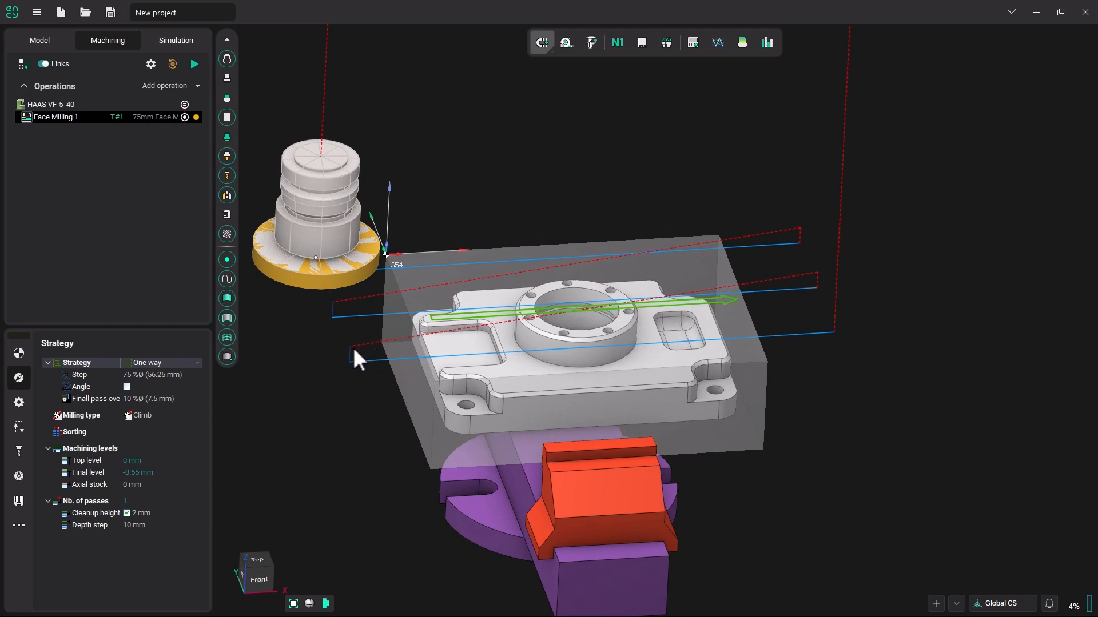
pyautogui.moveTo(747, 345); pyautogui.dragTo(777, 331, button='middle')
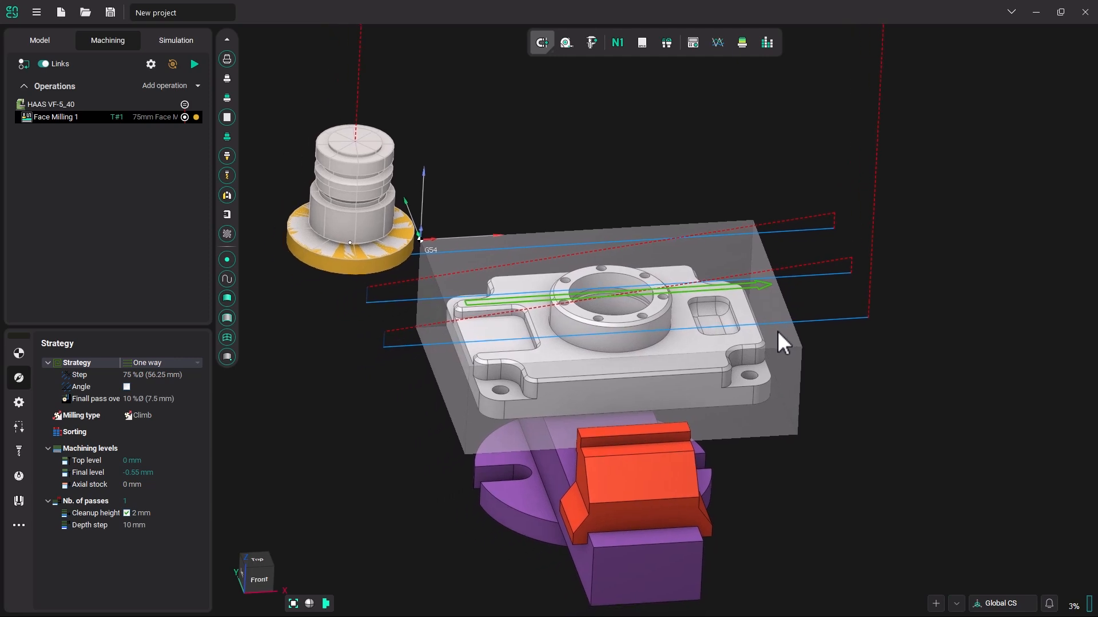
pyautogui.moveTo(574, 343); pyautogui.dragTo(554, 345, button='middle')
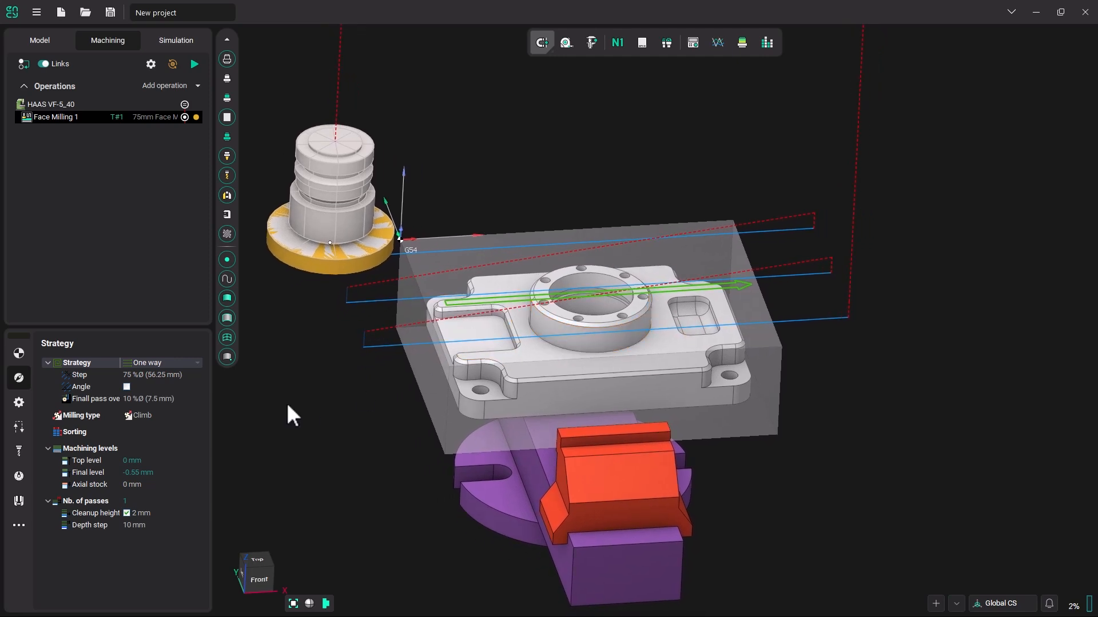
# Step: Set the Face Milling 1 strategy back to Optimized zigzag, recalculate the toolpath and check its level against the stock
pyautogui.click(197, 363)
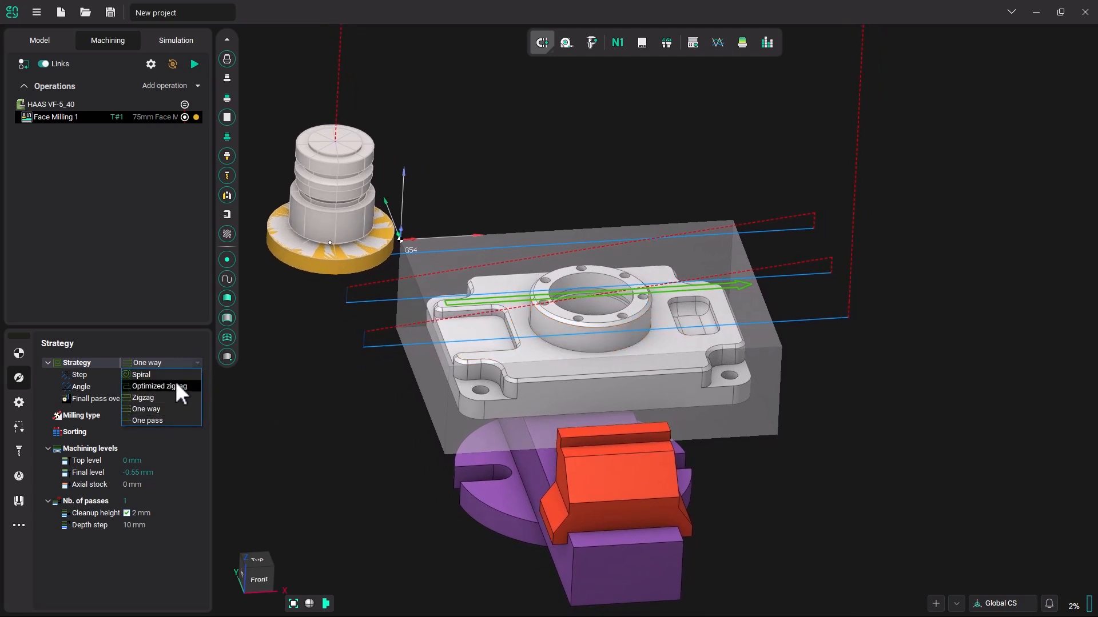
pyautogui.click(173, 387)
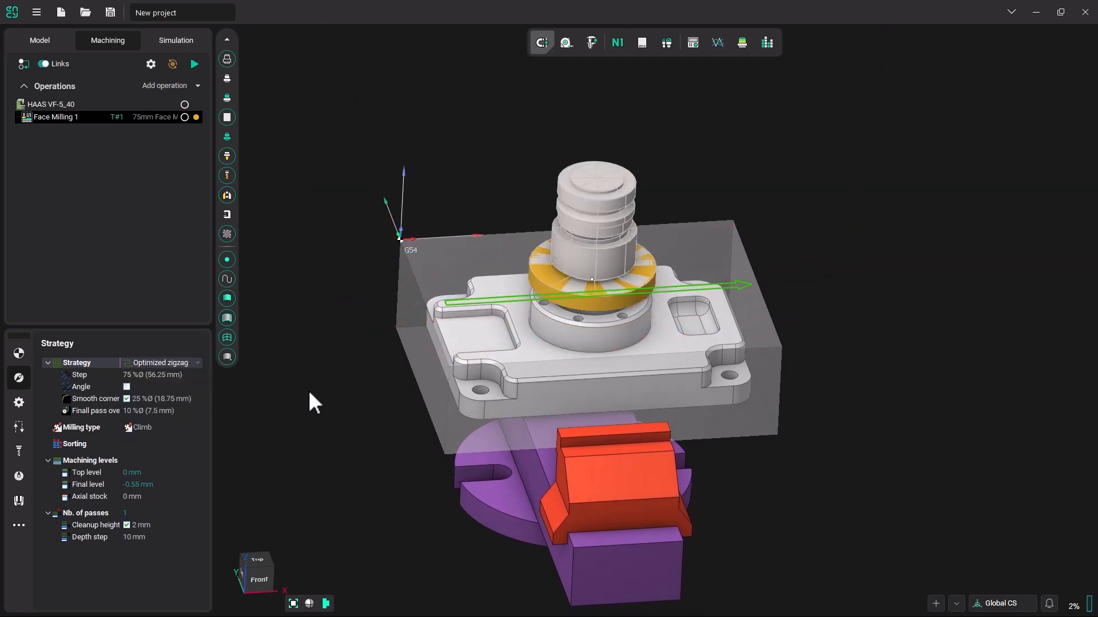
pyautogui.click(194, 63)
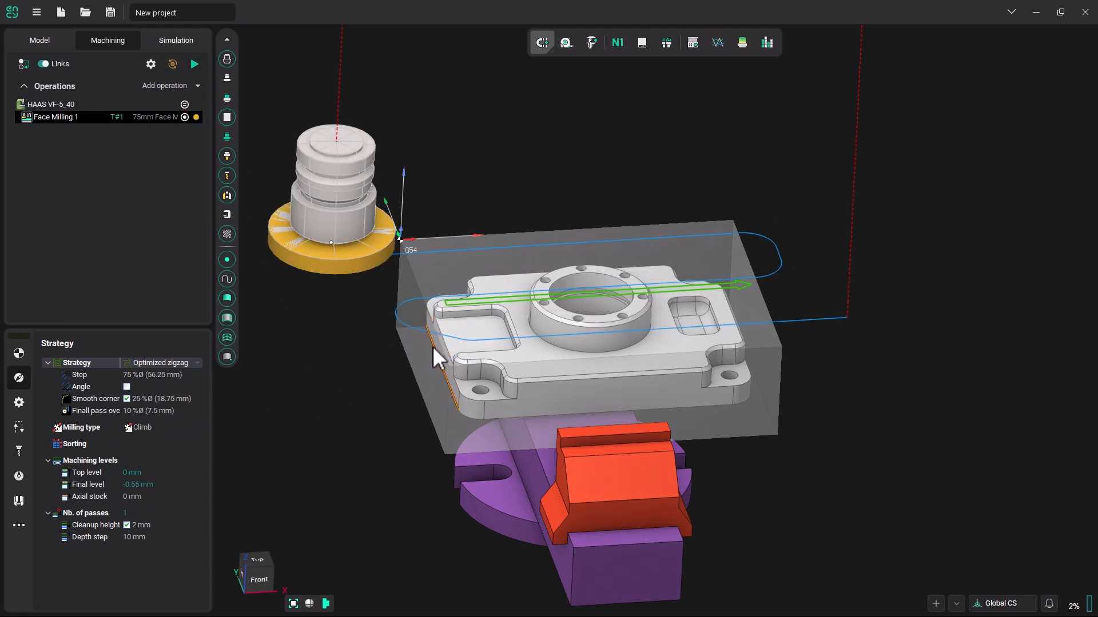
pyautogui.moveTo(421, 342); pyautogui.dragTo(414, 309, button='middle')
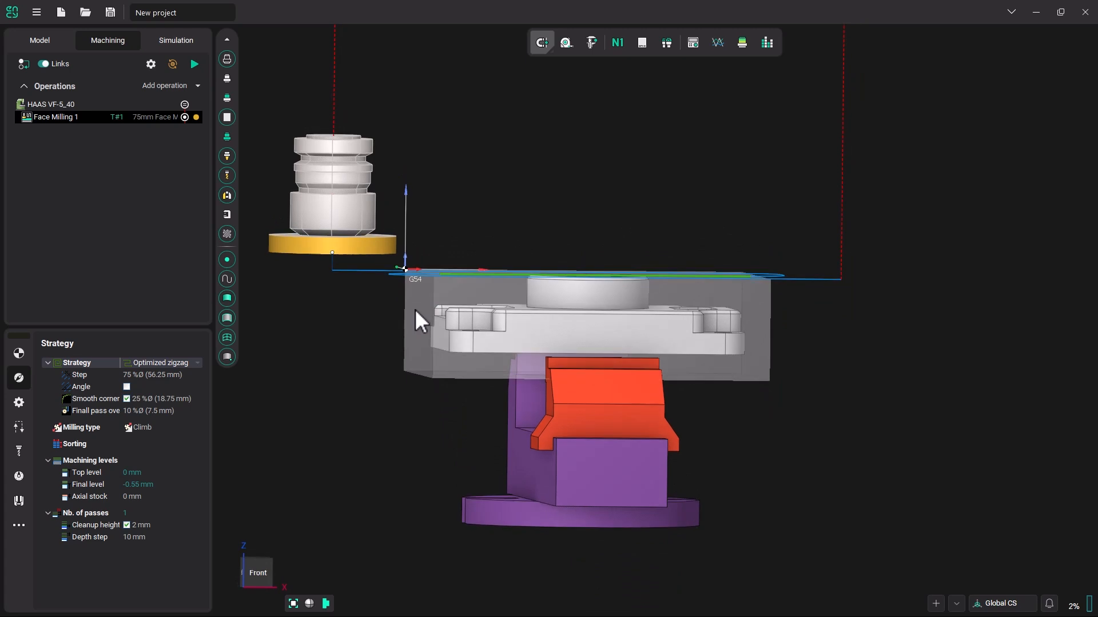
pyautogui.scroll(3, 554, 280)
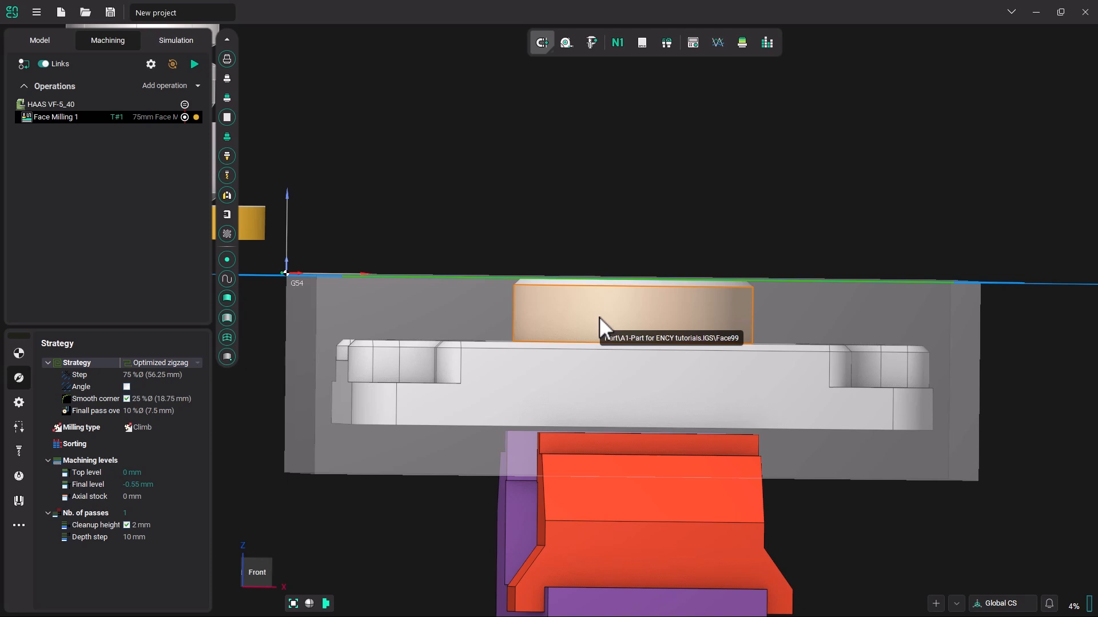
pyautogui.moveTo(599, 317); pyautogui.dragTo(592, 333, button='middle')
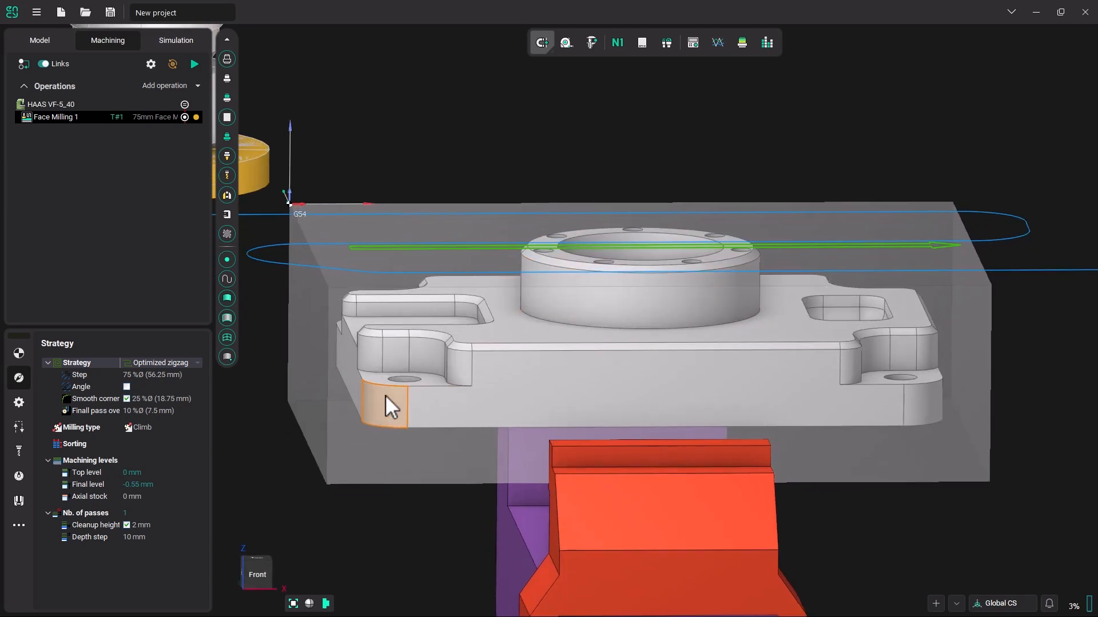
pyautogui.moveTo(385, 395); pyautogui.dragTo(395, 367, button='middle')
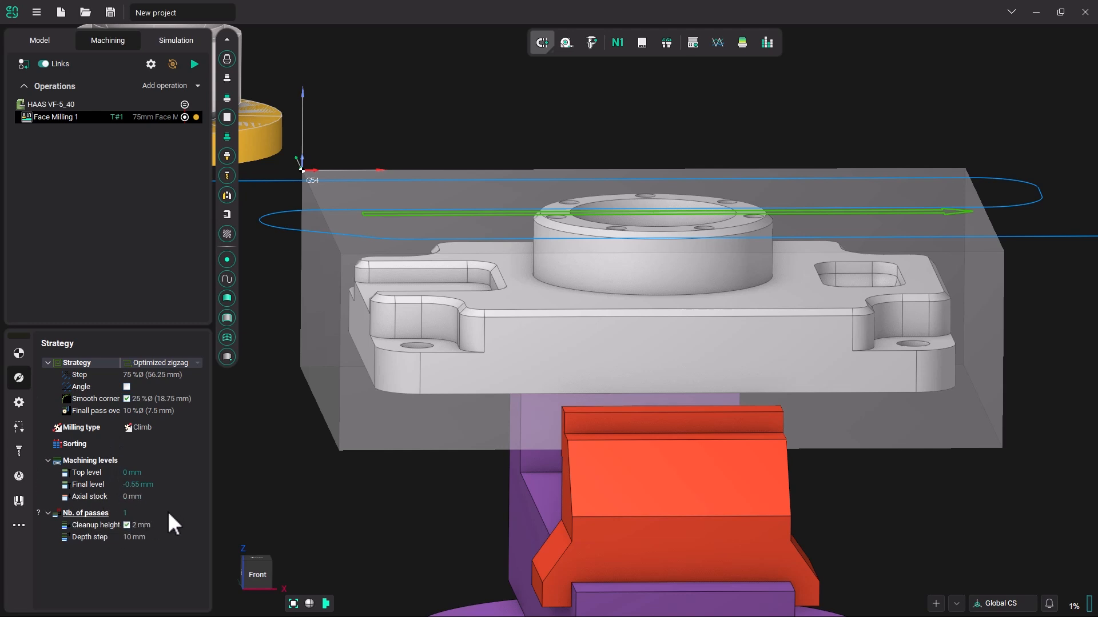
# Step: Set the depth step to 0.3 mm and the cleanup height to 0.25 mm, and recalculate the toolpath
pyautogui.click(127, 537)
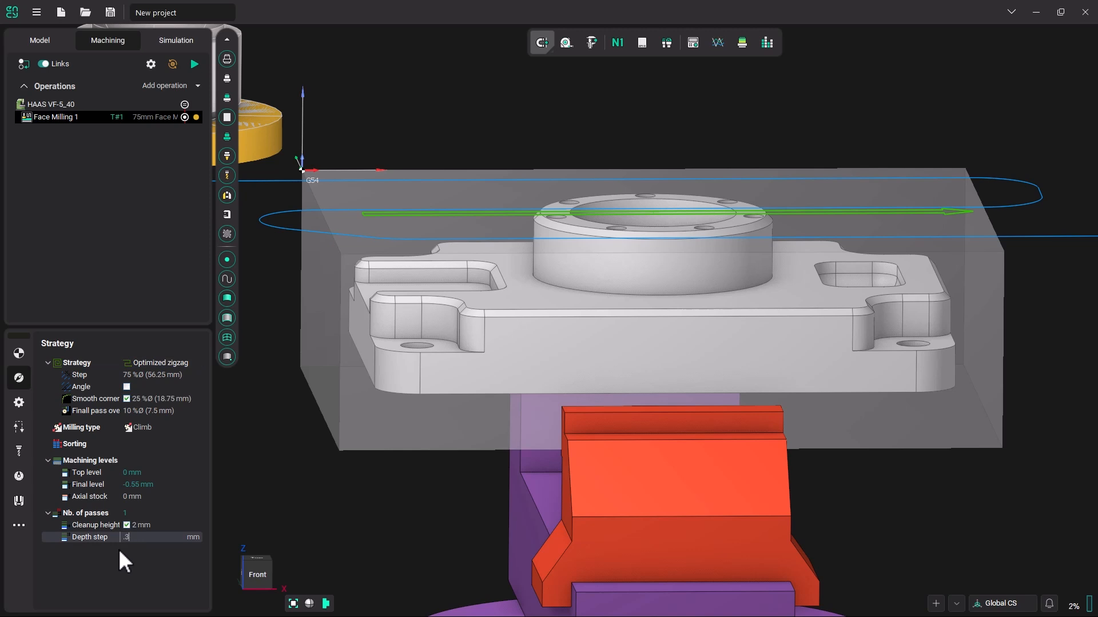
pyautogui.press('Return')
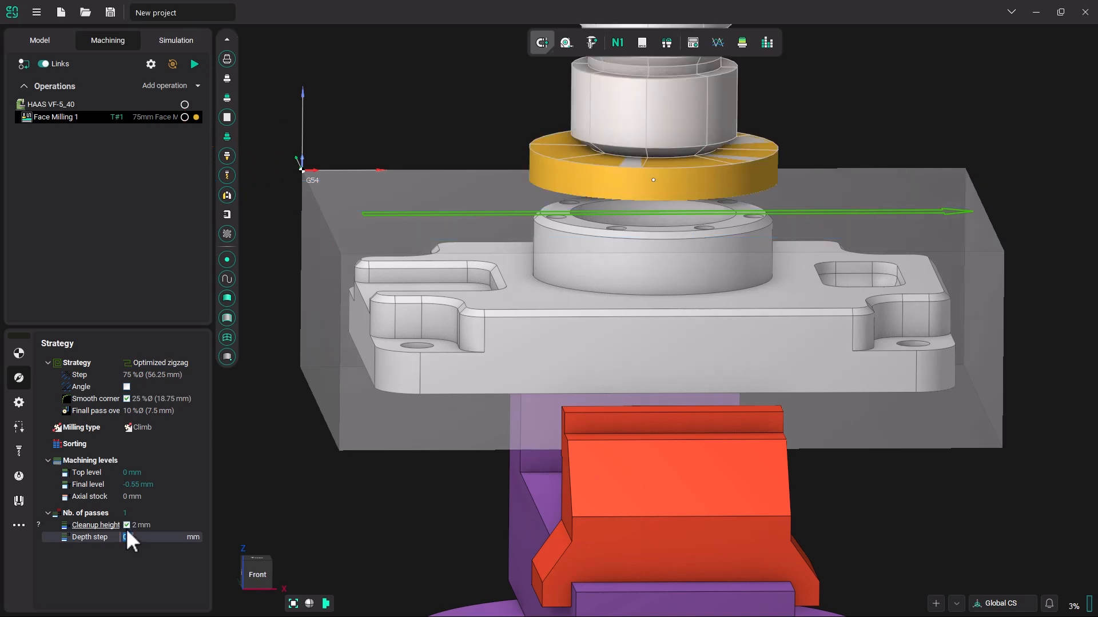
pyautogui.click(133, 525)
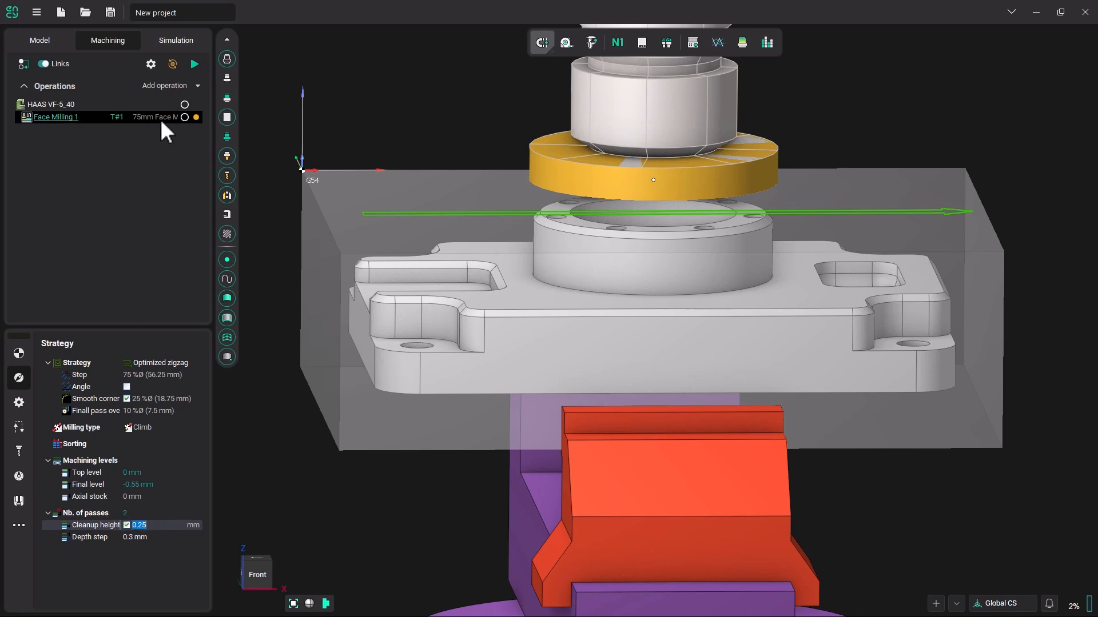
pyautogui.click(194, 63)
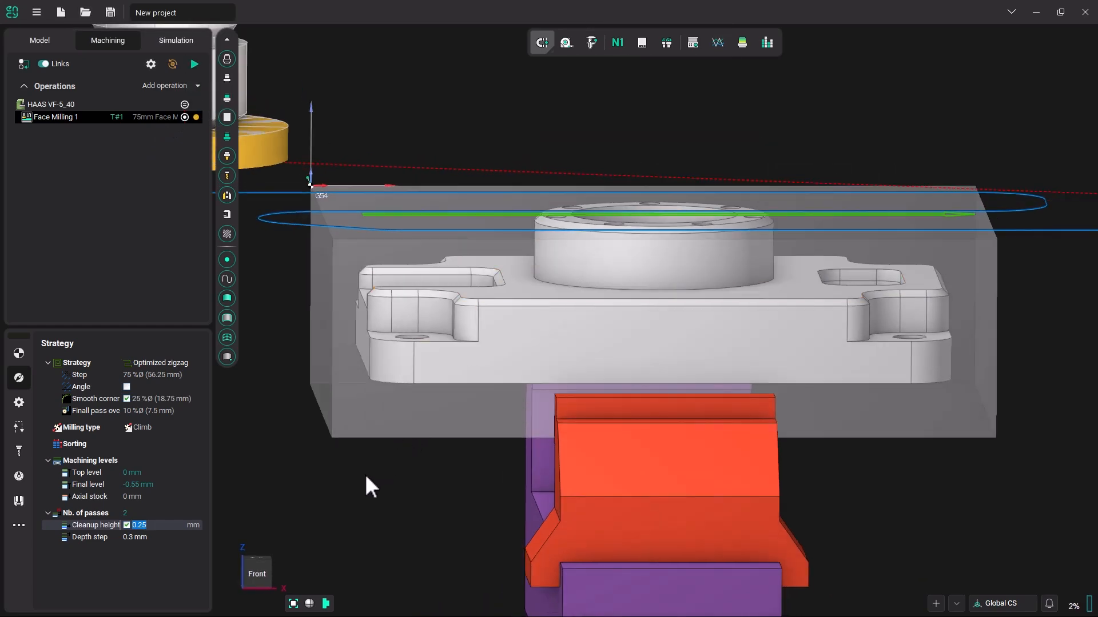
# Step: Examine the depth levels of the milling passes up close at the stock's G54 corner in front view
pyautogui.click(258, 573)
pyautogui.scroll(5, 398, 496)
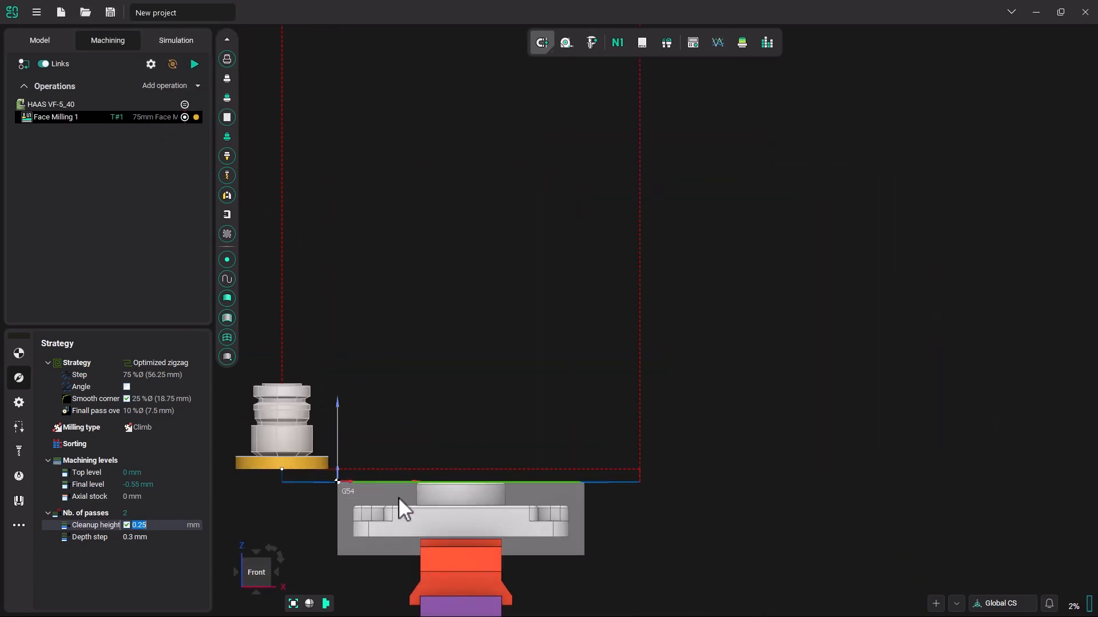
pyautogui.moveTo(382, 454); pyautogui.dragTo(661, 426, button='middle')
pyautogui.scroll(10, 486, 416)
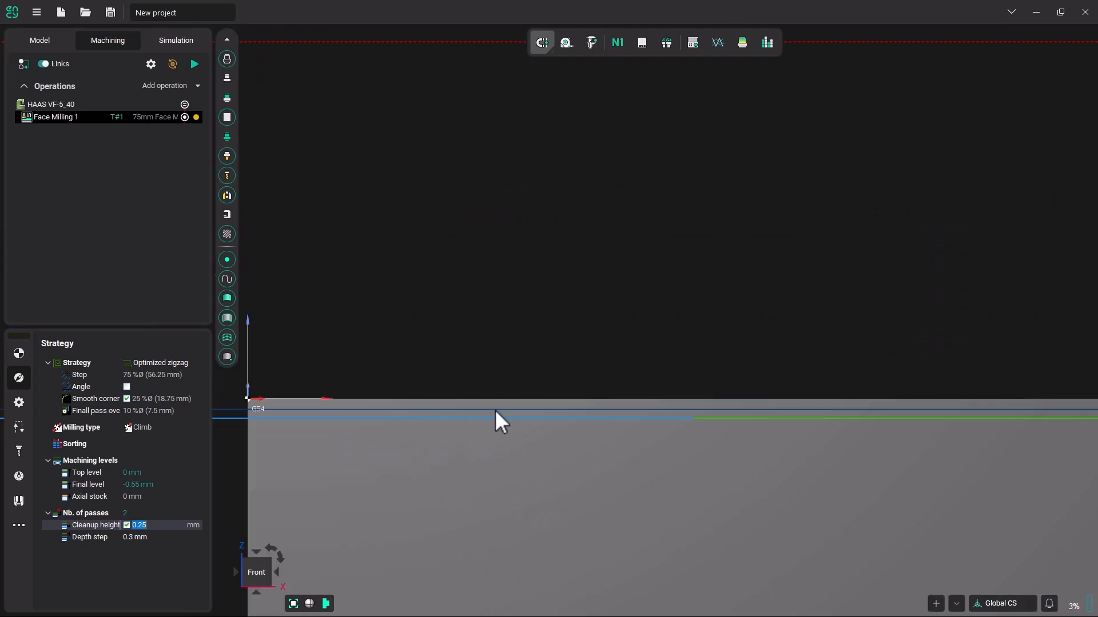
pyautogui.moveTo(495, 418); pyautogui.dragTo(1095, 388, button='middle')
pyautogui.moveTo(612, 421); pyautogui.dragTo(862, 380, button='middle')
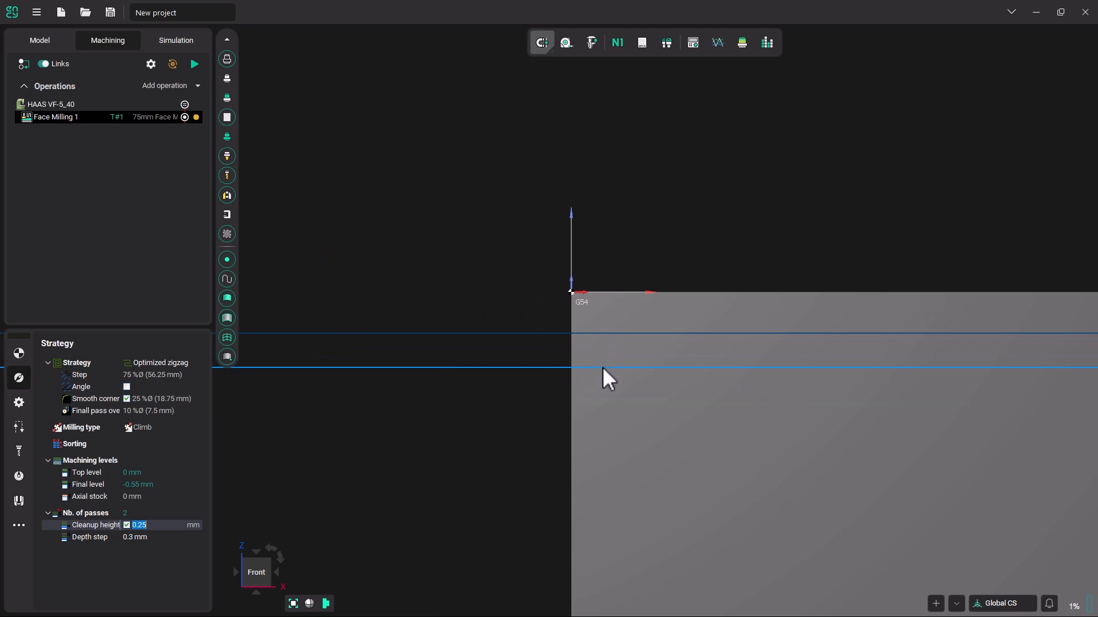
pyautogui.scroll(-8, 602, 367)
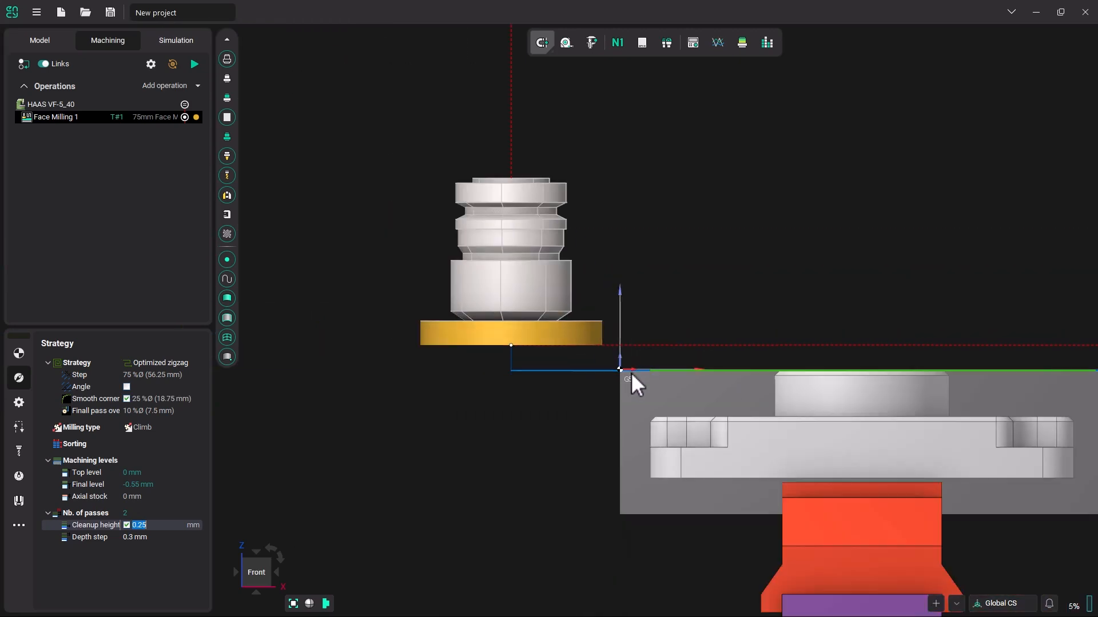
pyautogui.moveTo(631, 372); pyautogui.dragTo(487, 226, button='middle')
pyautogui.scroll(-2, 487, 226)
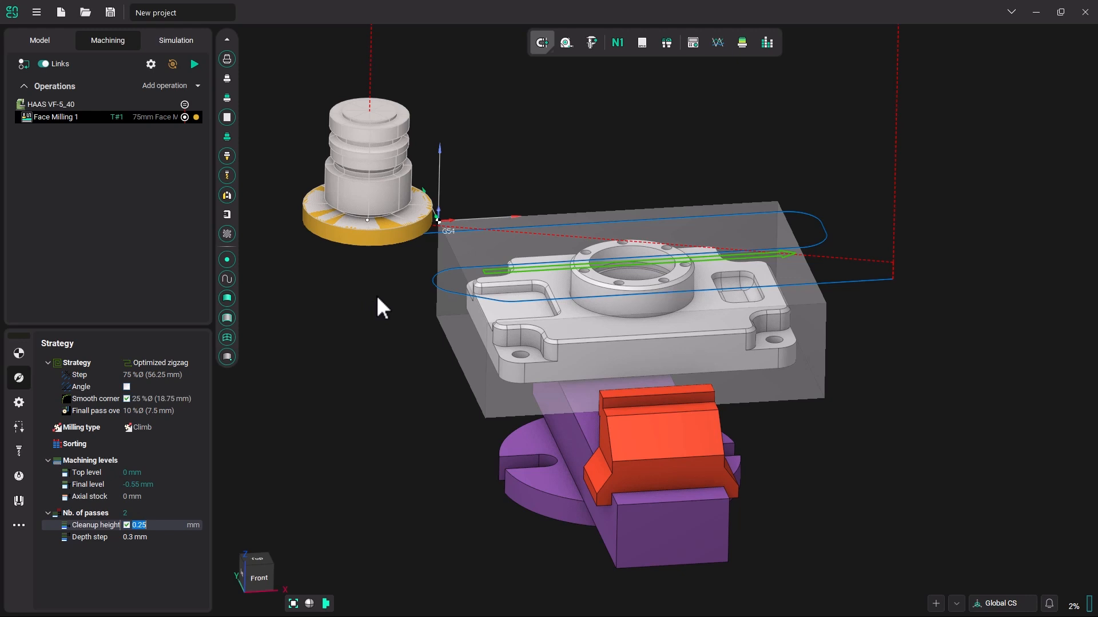
# Step: Switch to simulation and turn off the machine's visibility so only the workpiece and vise are displayed
pyautogui.click(173, 38)
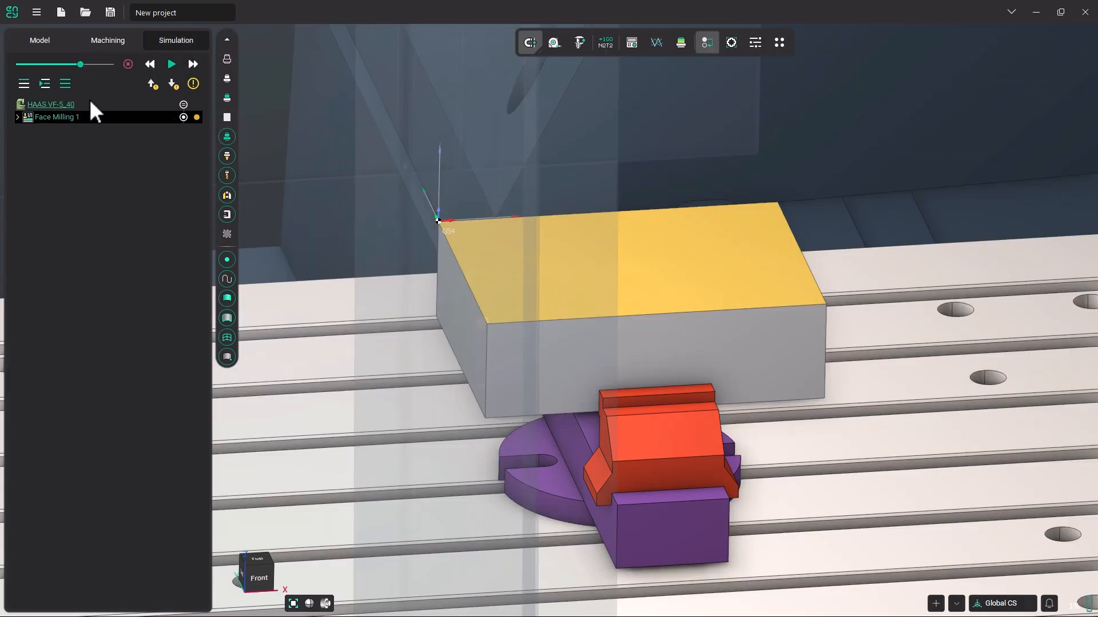
pyautogui.click(44, 84)
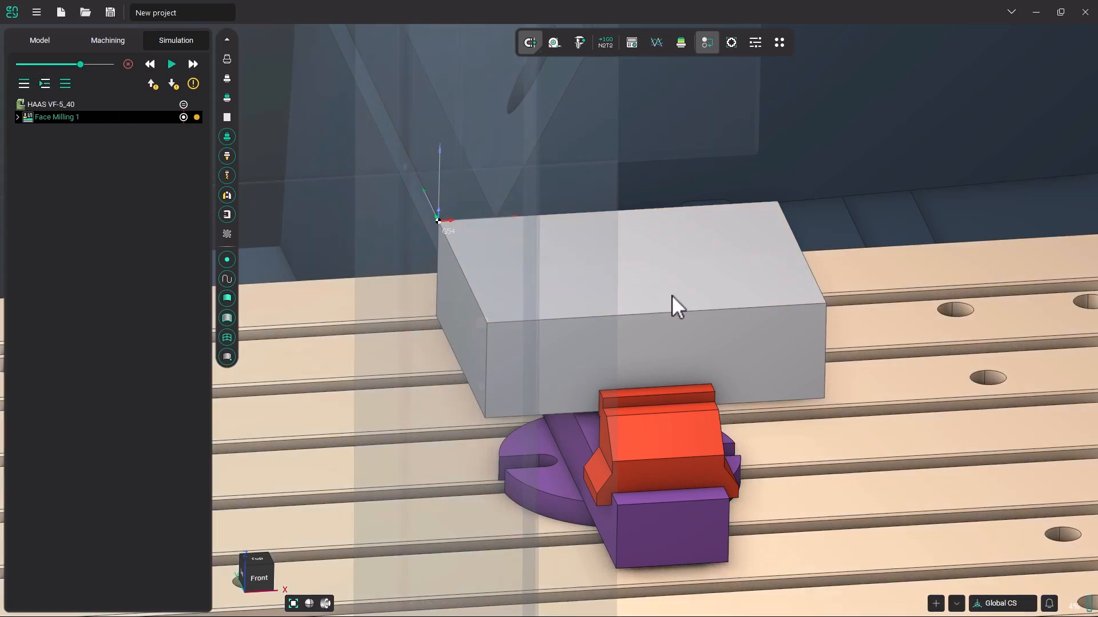
pyautogui.scroll(-5, 682, 333)
pyautogui.scroll(3, 684, 331)
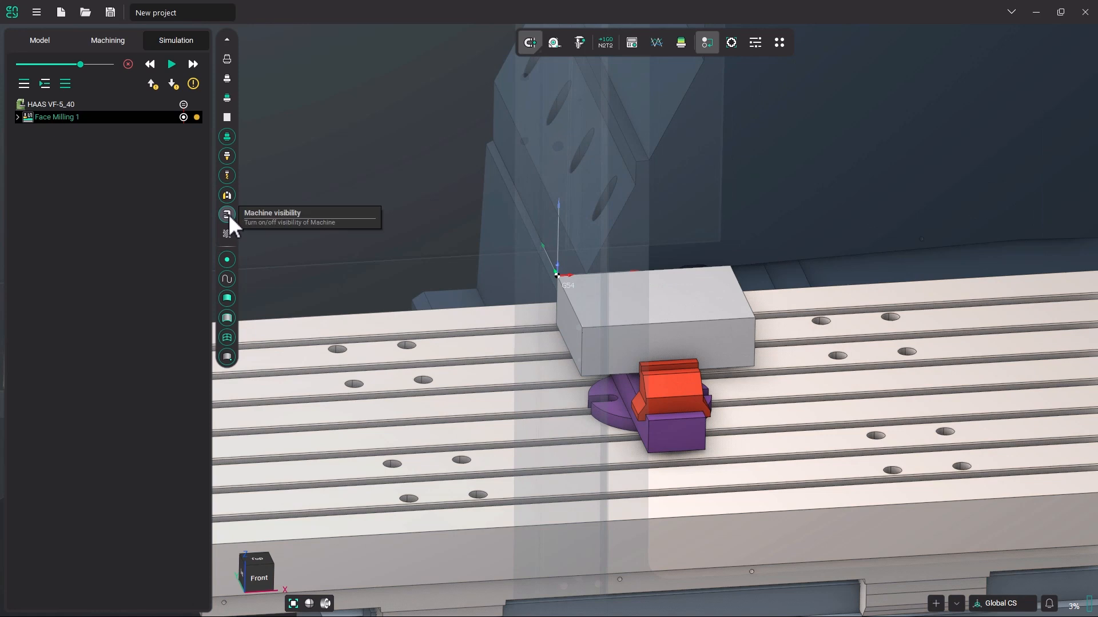
pyautogui.click(229, 214)
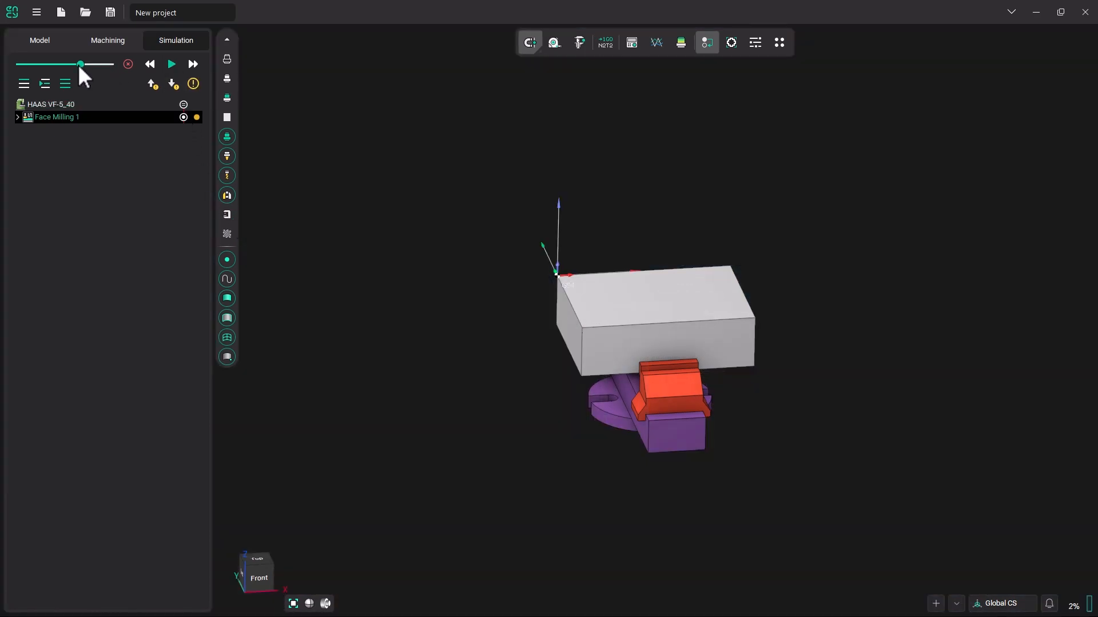
# Step: Run the Face Milling 1 simulation at a reduced speed, watch the cut up close, and speed it up to finish
pyautogui.moveTo(79, 64); pyautogui.dragTo(88, 64)
pyautogui.moveTo(84, 64)
pyautogui.mouseDown()
pyautogui.moveTo(94, 64)
pyautogui.moveTo(73, 64)
pyautogui.mouseUp()
pyautogui.click(171, 63)
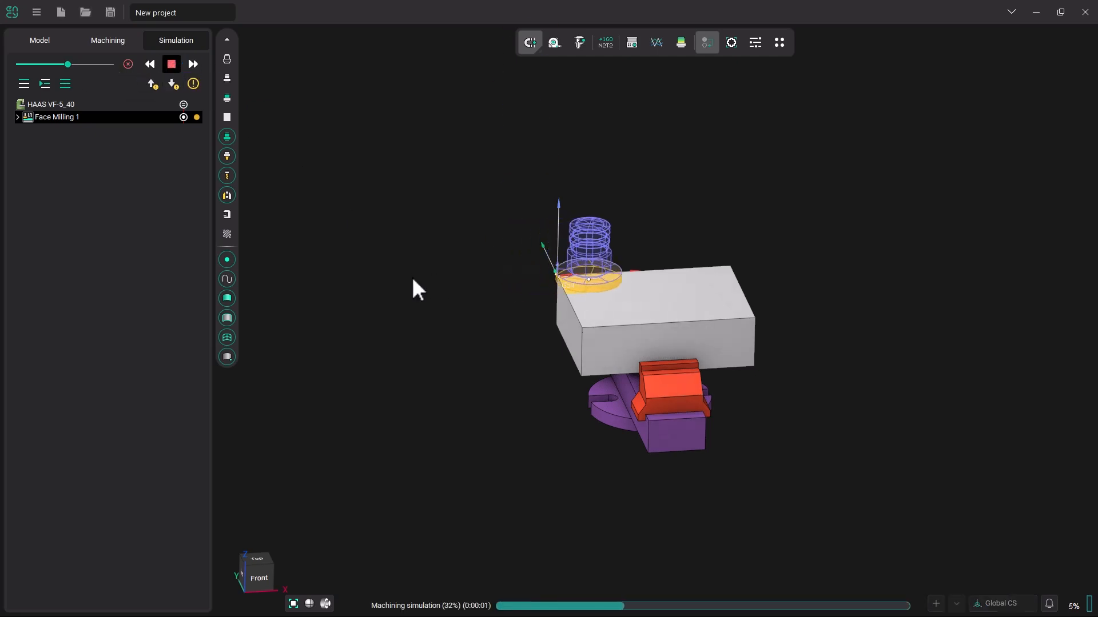
pyautogui.scroll(5, 554, 290)
pyautogui.moveTo(553, 290); pyautogui.dragTo(490, 286, button='middle')
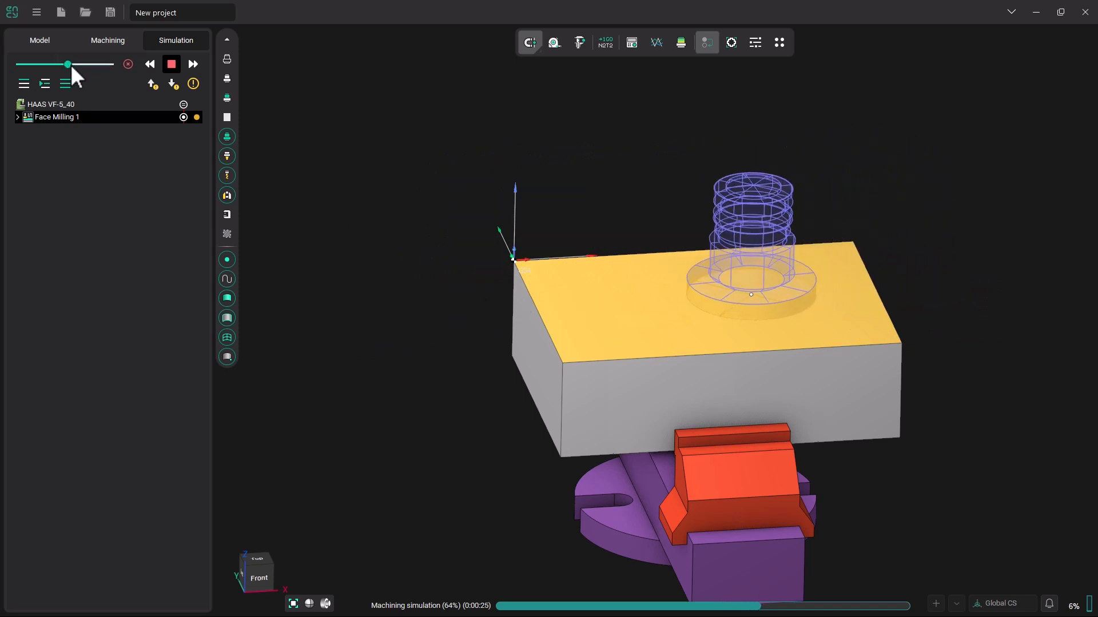
pyautogui.moveTo(75, 64); pyautogui.dragTo(77, 64)
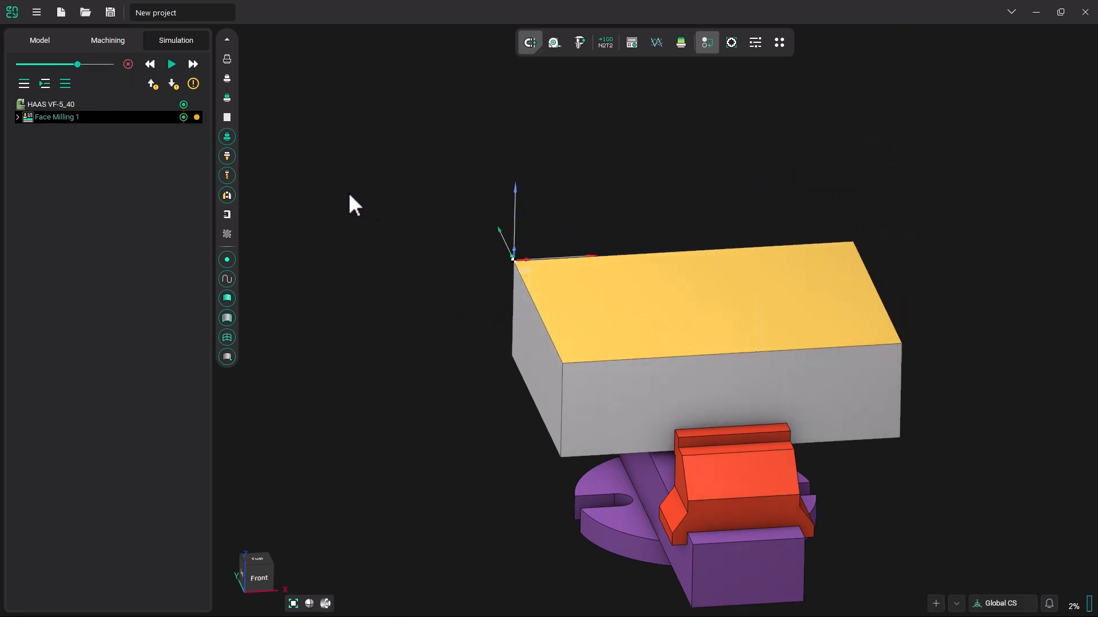
# Step: Review the calculated toolpath and tool in the machining setup, and return to the simulation
pyautogui.click(112, 42)
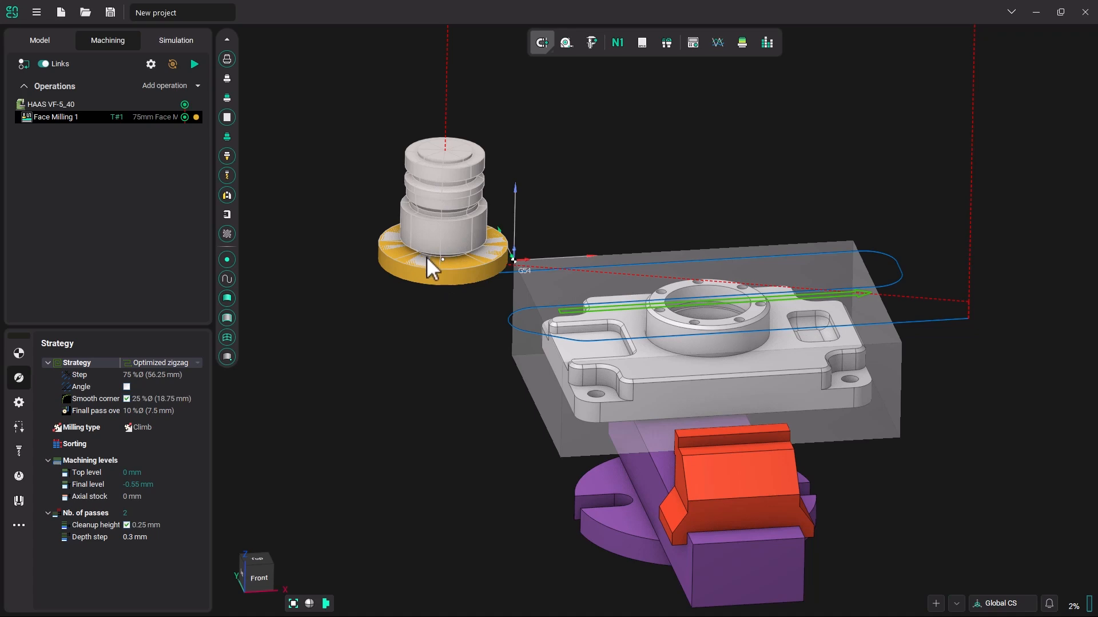
pyautogui.moveTo(423, 266)
pyautogui.mouseDown(button='middle')
pyautogui.moveTo(424, 230)
pyautogui.moveTo(427, 253)
pyautogui.mouseUp(button='middle')
pyautogui.click(167, 37)
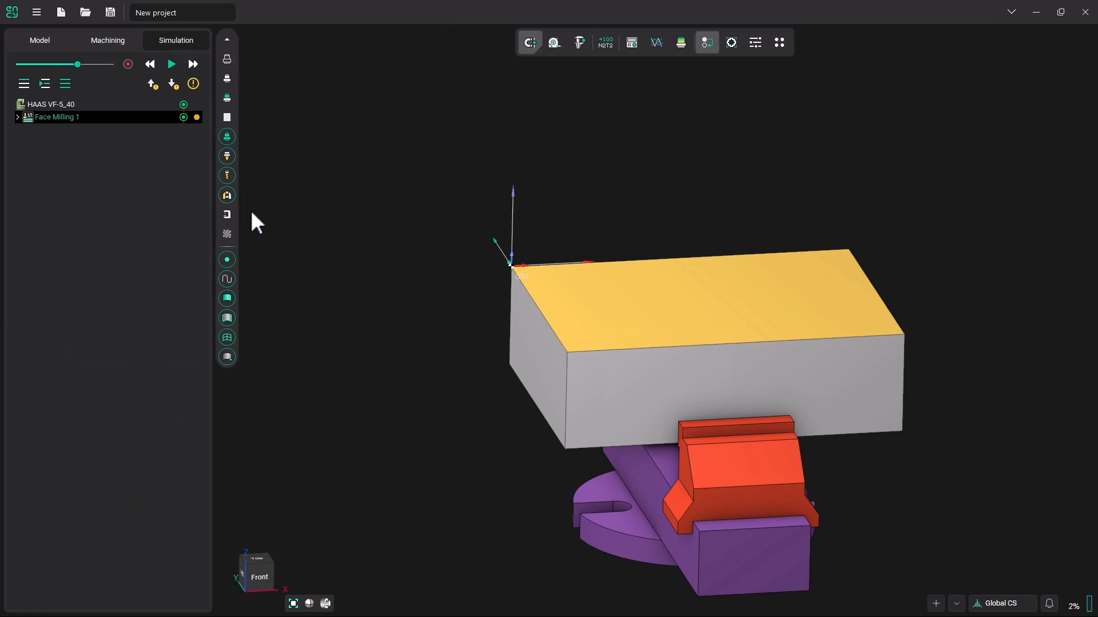
# Step: Turn off the transparency of the tool holder in the simulation display settings
pyautogui.click(227, 155)
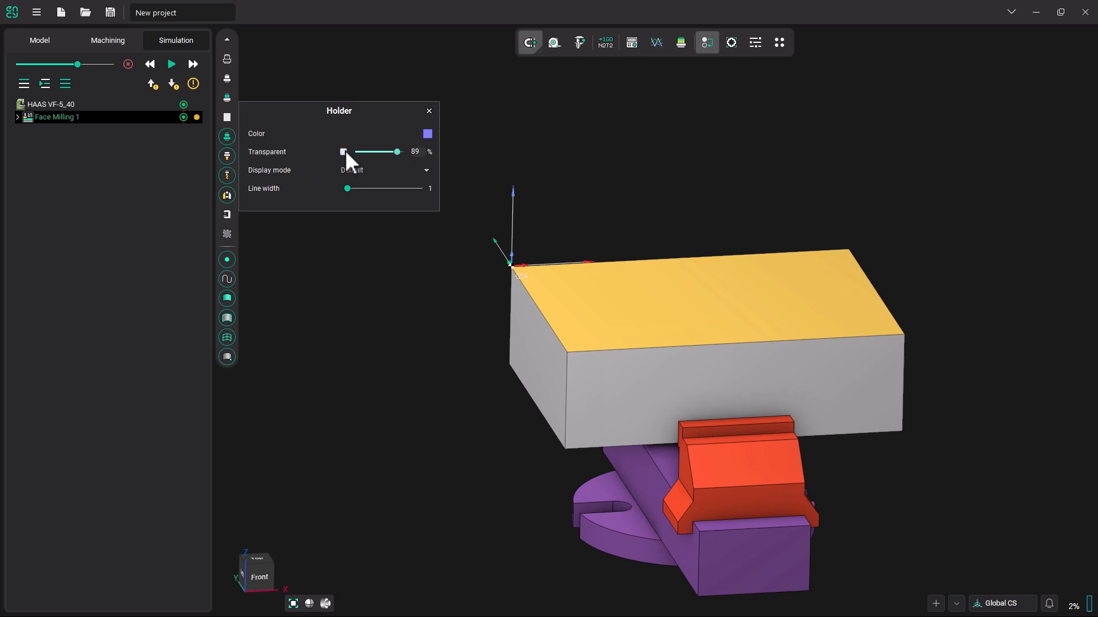
pyautogui.click(344, 151)
pyautogui.click(430, 112)
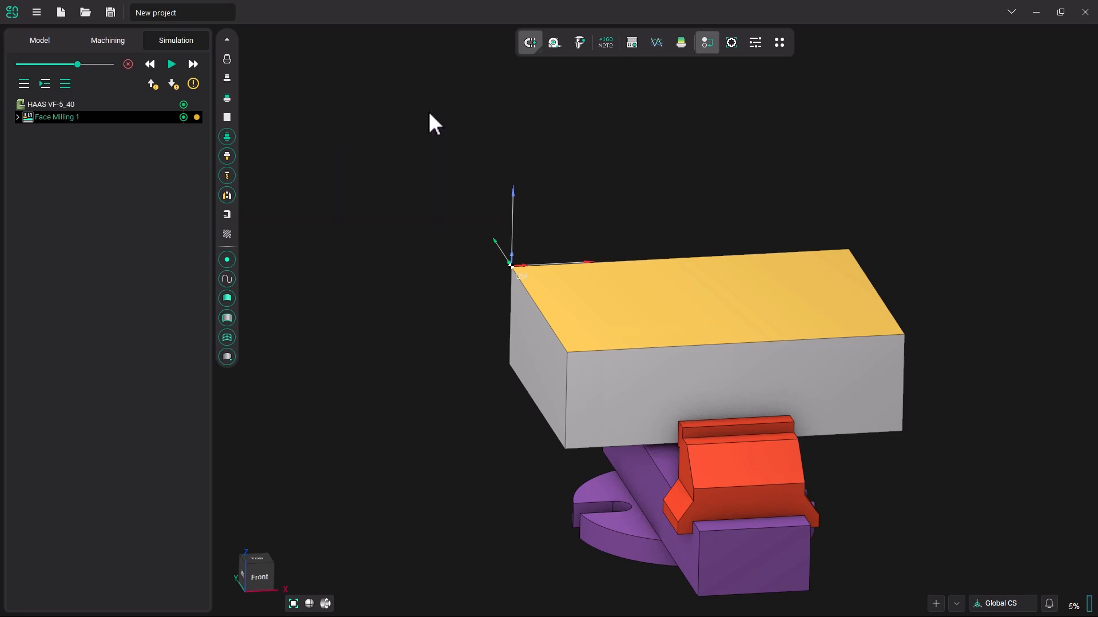
# Step: Turn off the cutting tool's transparency in the simulation display settings and run the Face Milling 1 simulation again
pyautogui.click(227, 175)
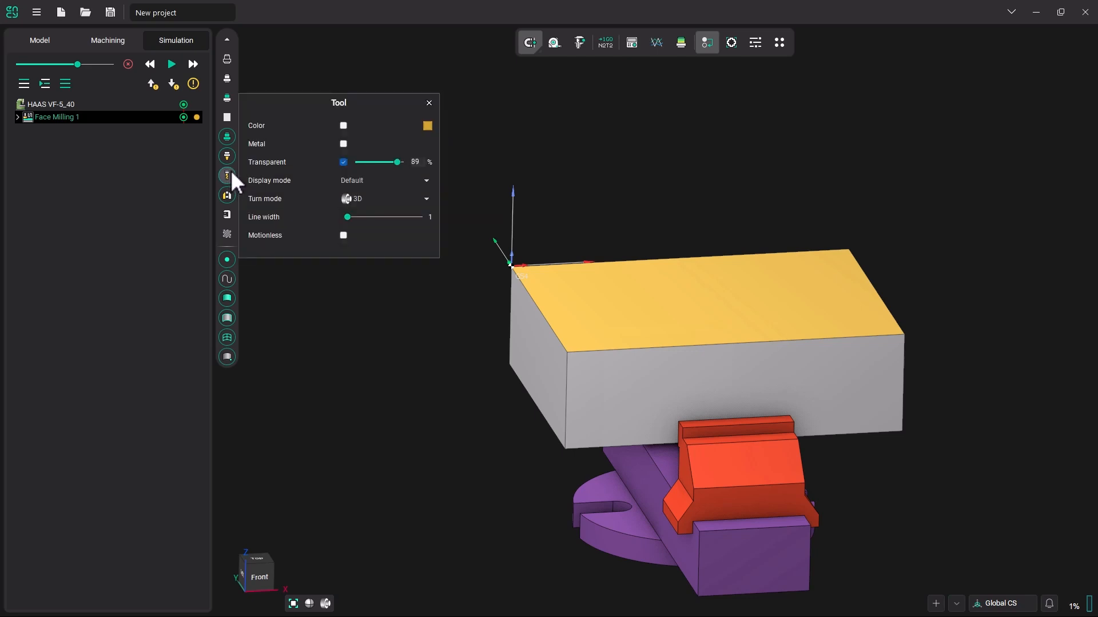
pyautogui.click(343, 163)
pyautogui.click(429, 104)
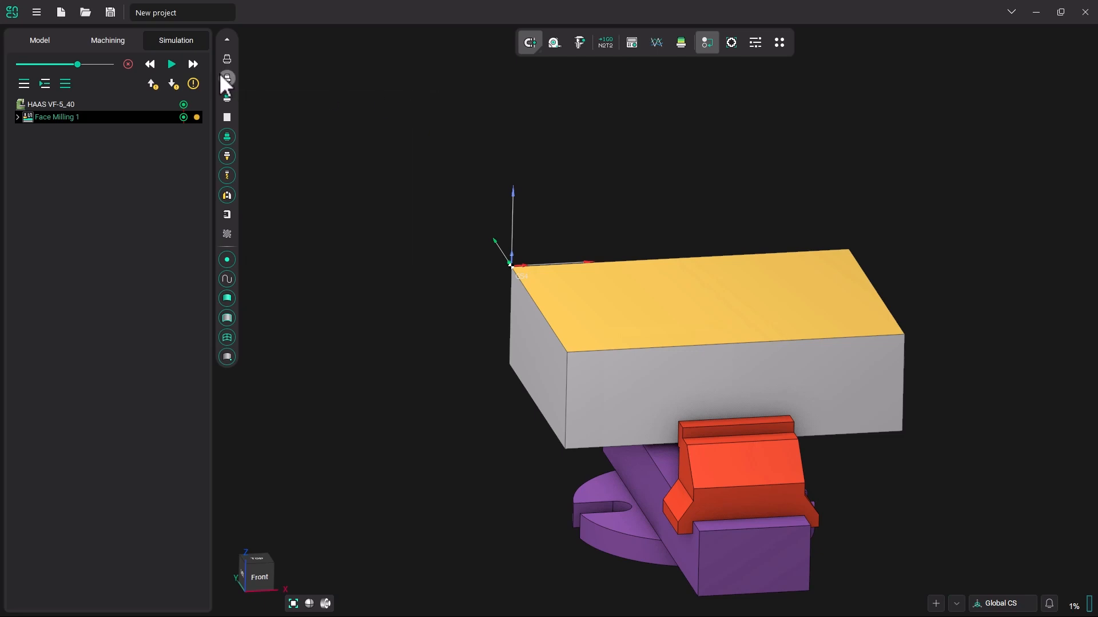
pyautogui.click(64, 83)
pyautogui.click(172, 64)
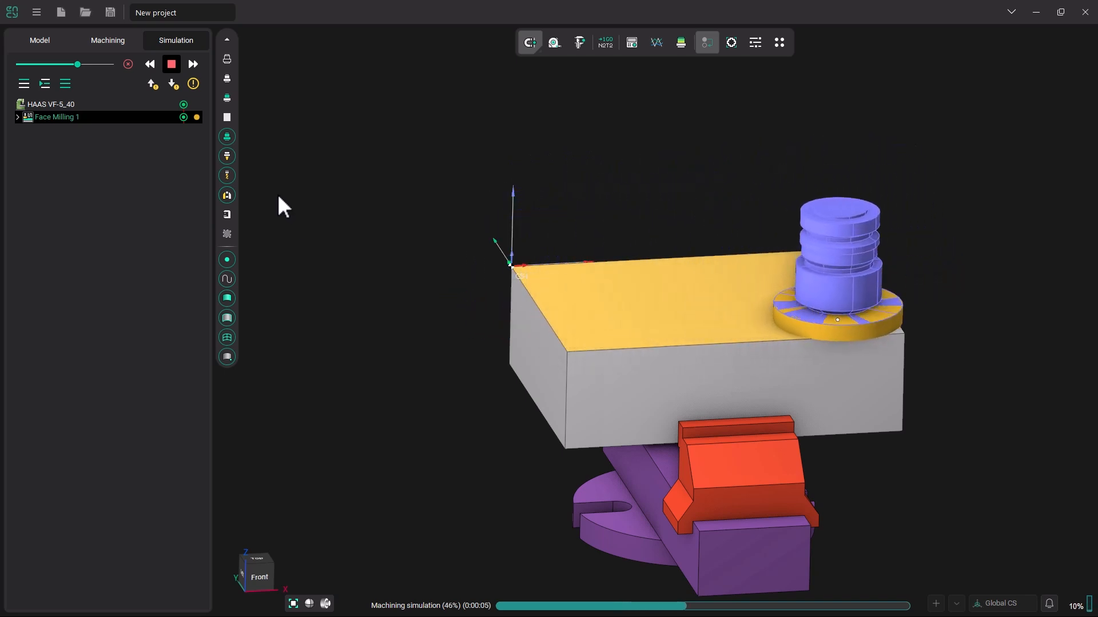
# Step: Change the tool holder's display color to grey
pyautogui.click(228, 153)
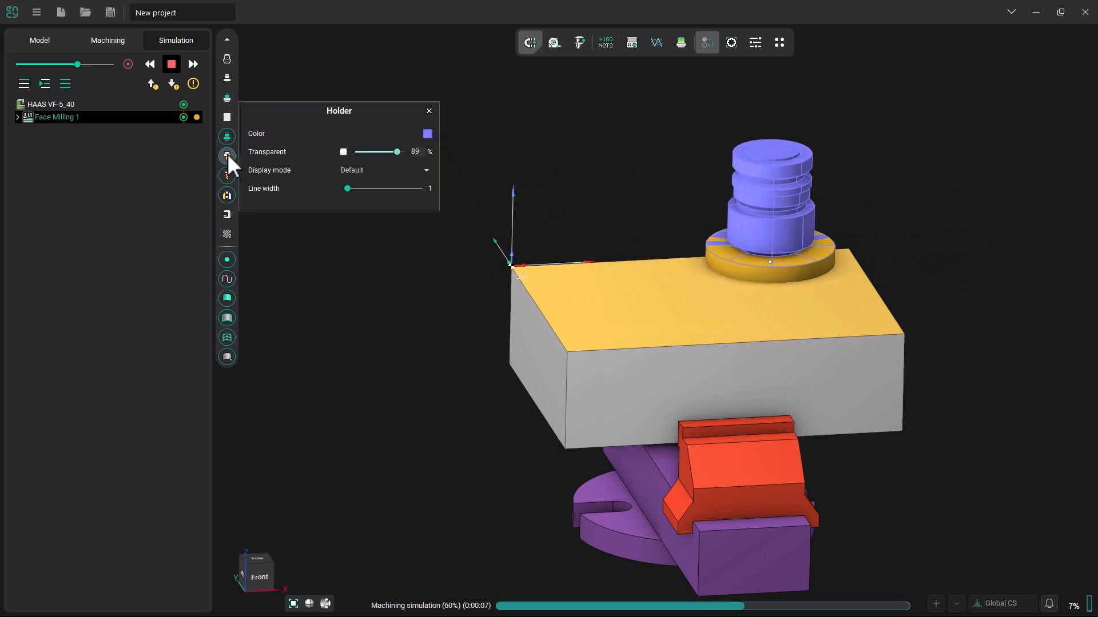
pyautogui.click(428, 134)
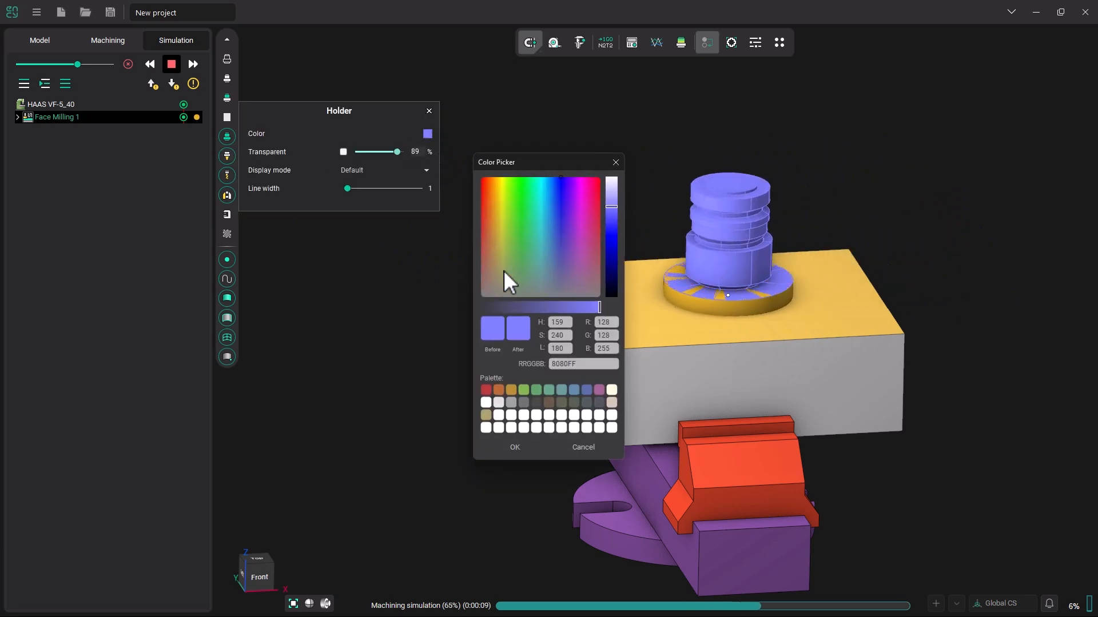
pyautogui.click(497, 292)
pyautogui.click(520, 447)
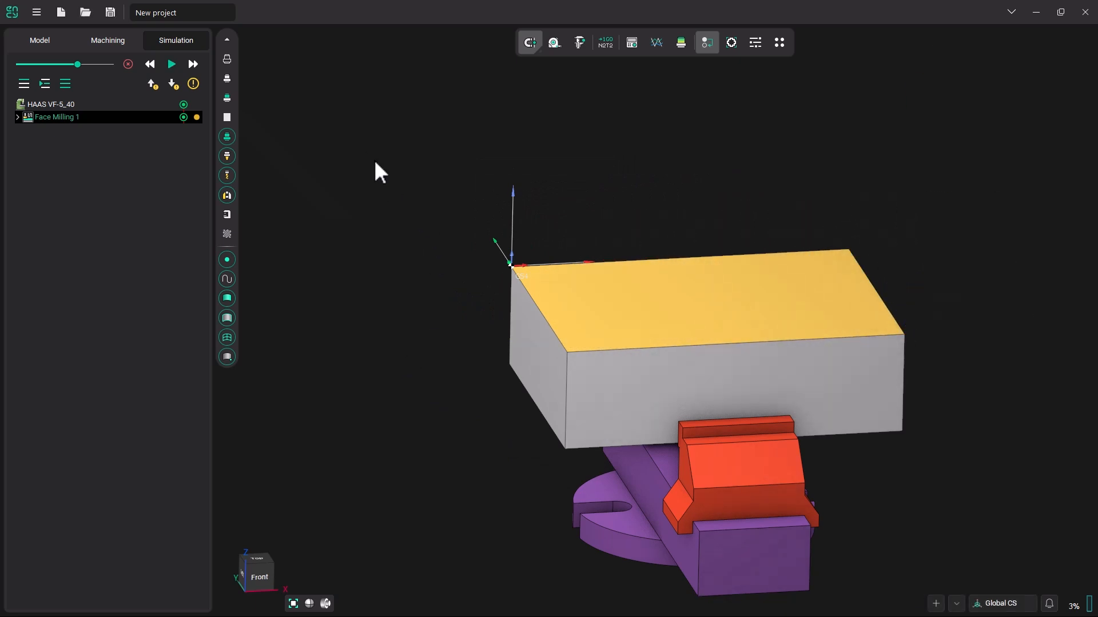
# Step: Return to the machining setup and examine Face Milling 1's strategy, parameters, feeds/speeds and links/leads, including the safe level above the stock
pyautogui.click(110, 44)
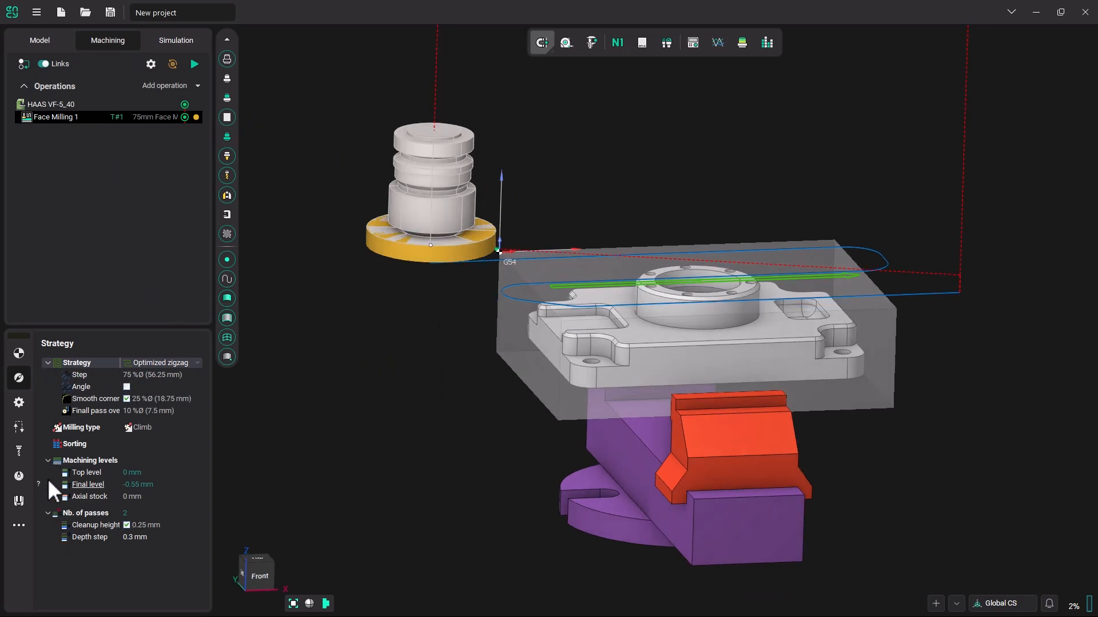
pyautogui.click(21, 403)
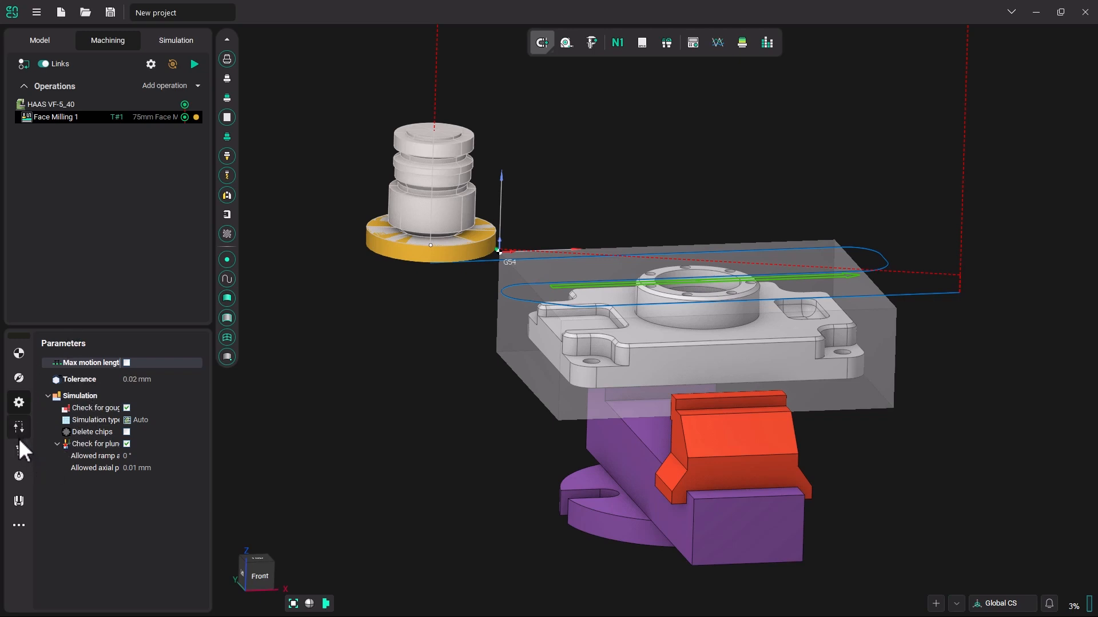
pyautogui.click(18, 477)
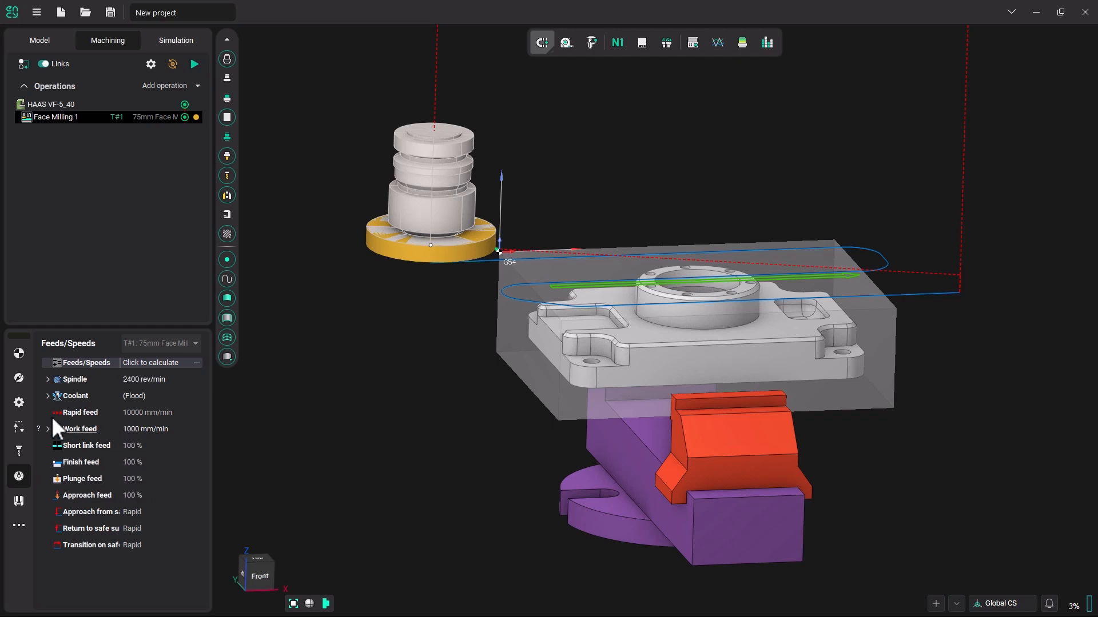
pyautogui.click(19, 378)
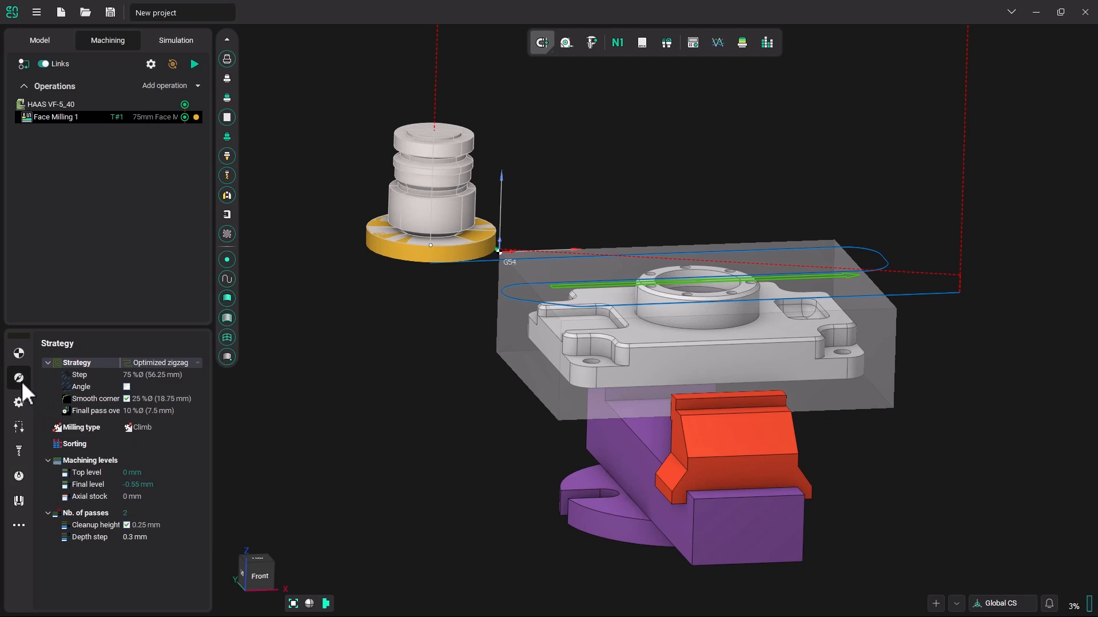
pyautogui.click(19, 426)
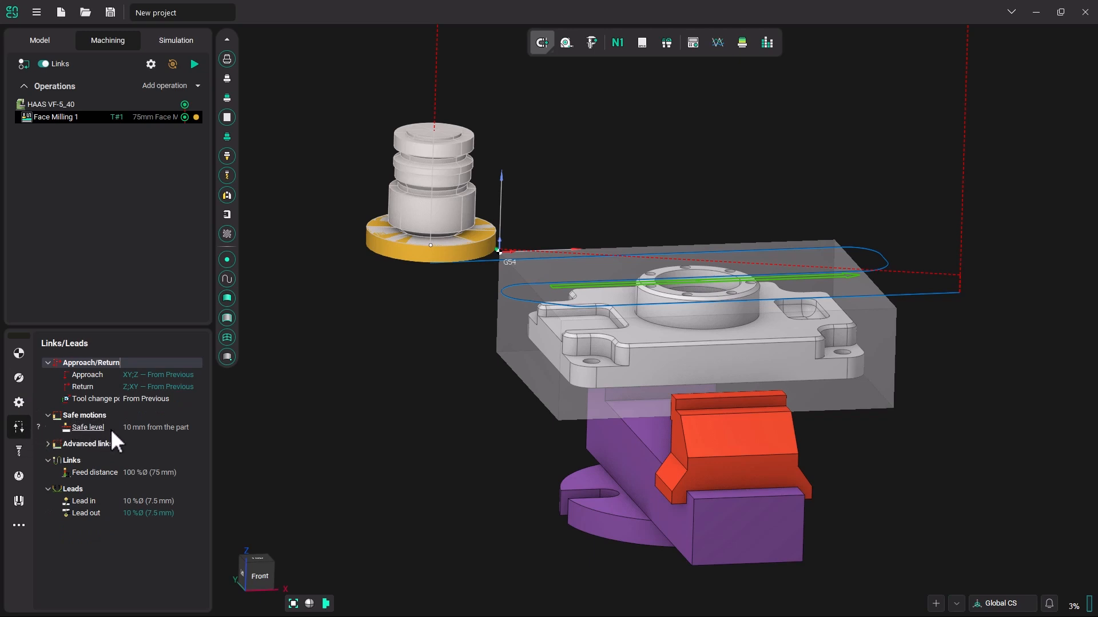
pyautogui.moveTo(478, 342); pyautogui.dragTo(475, 322, button='middle')
pyautogui.scroll(5, 441, 245)
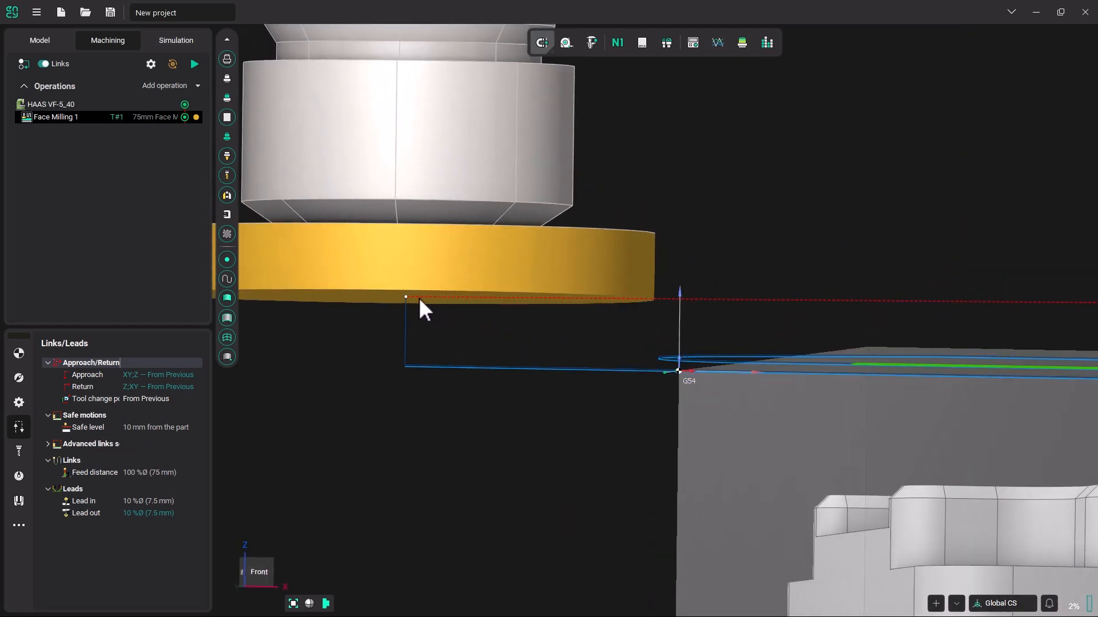
# Step: Set the safe level of the safe motions to 5 mm from the part
pyautogui.click(145, 427)
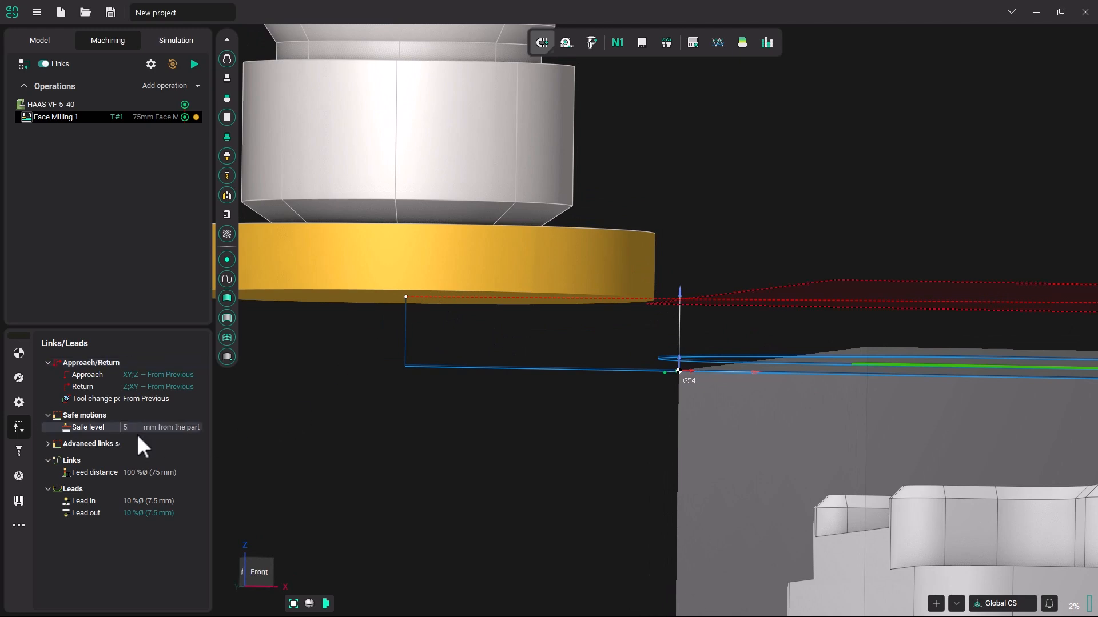
pyautogui.press('Return')
pyautogui.moveTo(566, 502); pyautogui.dragTo(565, 504, button='middle')
pyautogui.scroll(-5, 547, 349)
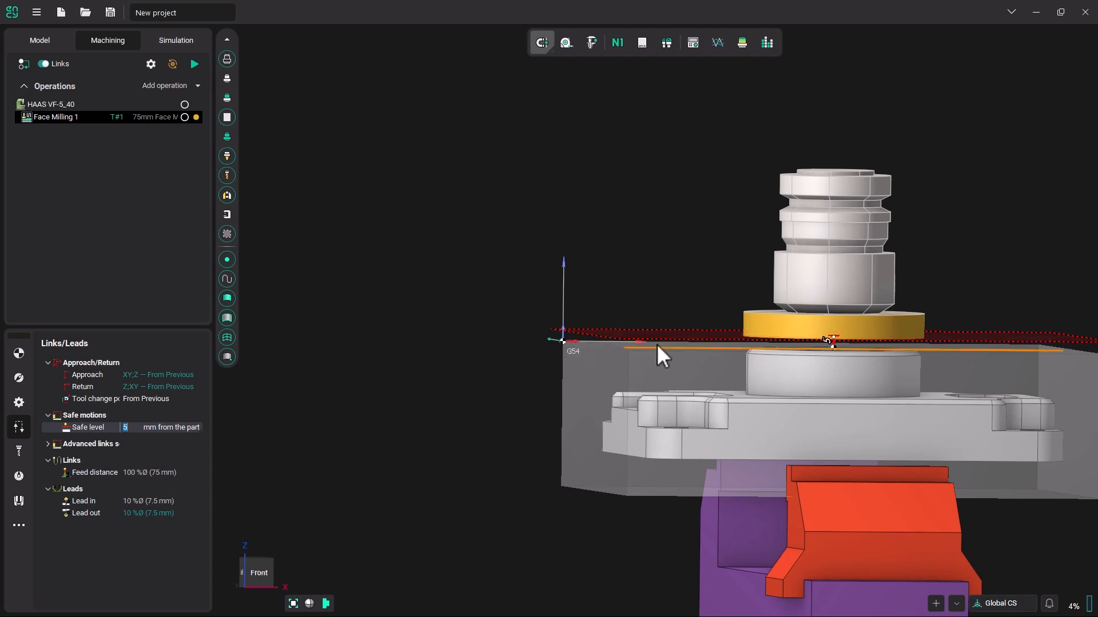
# Step: Set the safe level to 10 mm from the part and inspect the safe plane above the stock from several angles
pyautogui.moveTo(658, 347); pyautogui.dragTo(622, 359, button='middle')
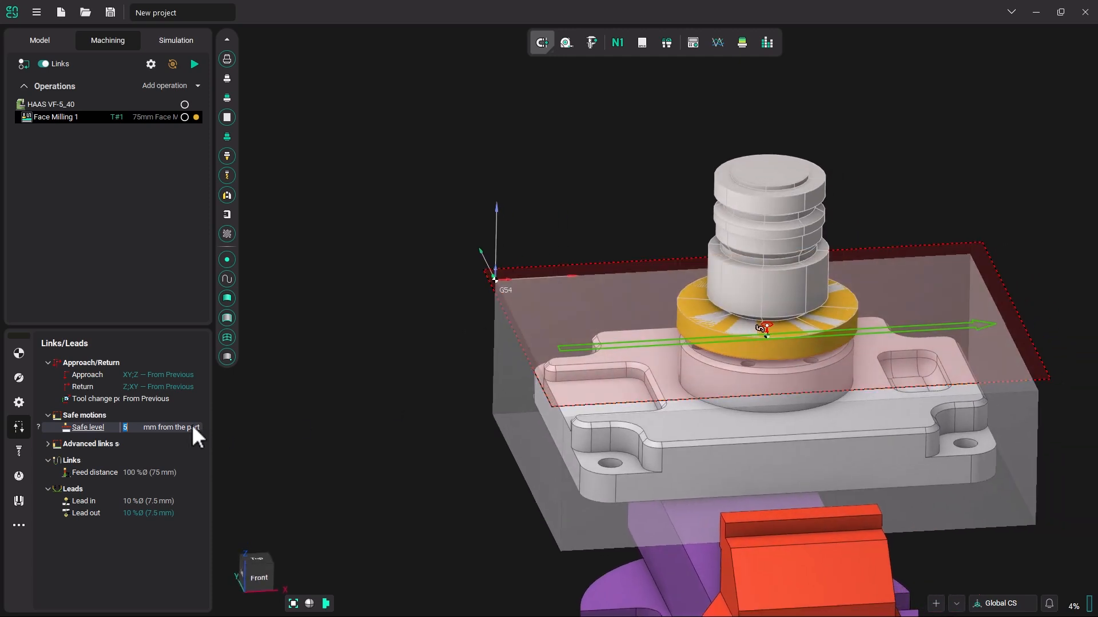
pyautogui.write('10')
pyautogui.press('Return')
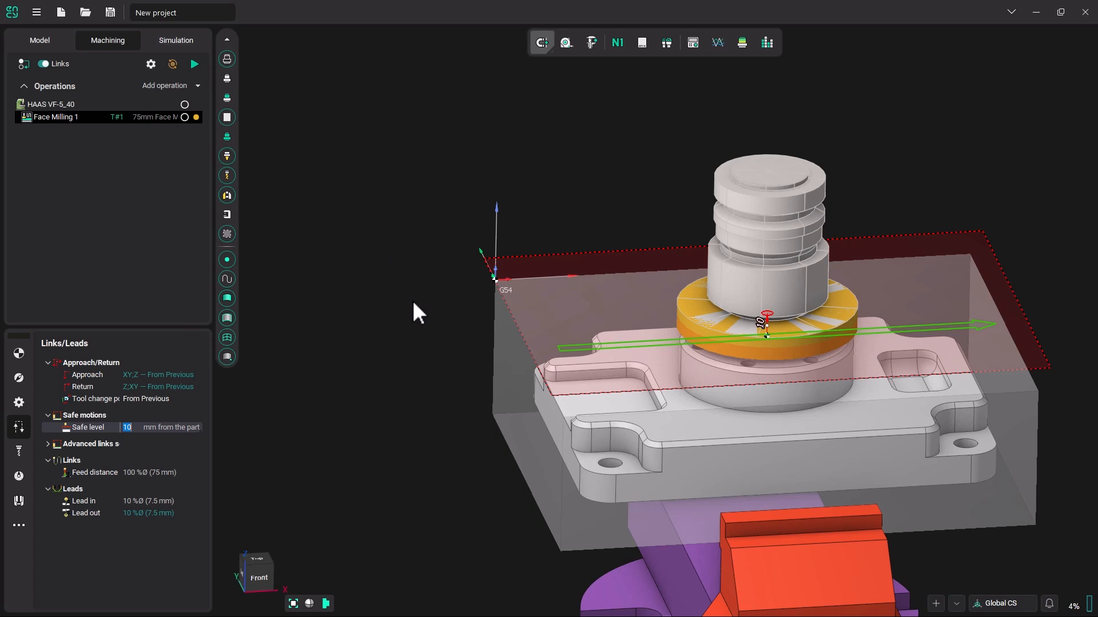
pyautogui.moveTo(420, 308); pyautogui.dragTo(420, 294, button='middle')
pyautogui.moveTo(492, 310); pyautogui.dragTo(469, 281, button='middle')
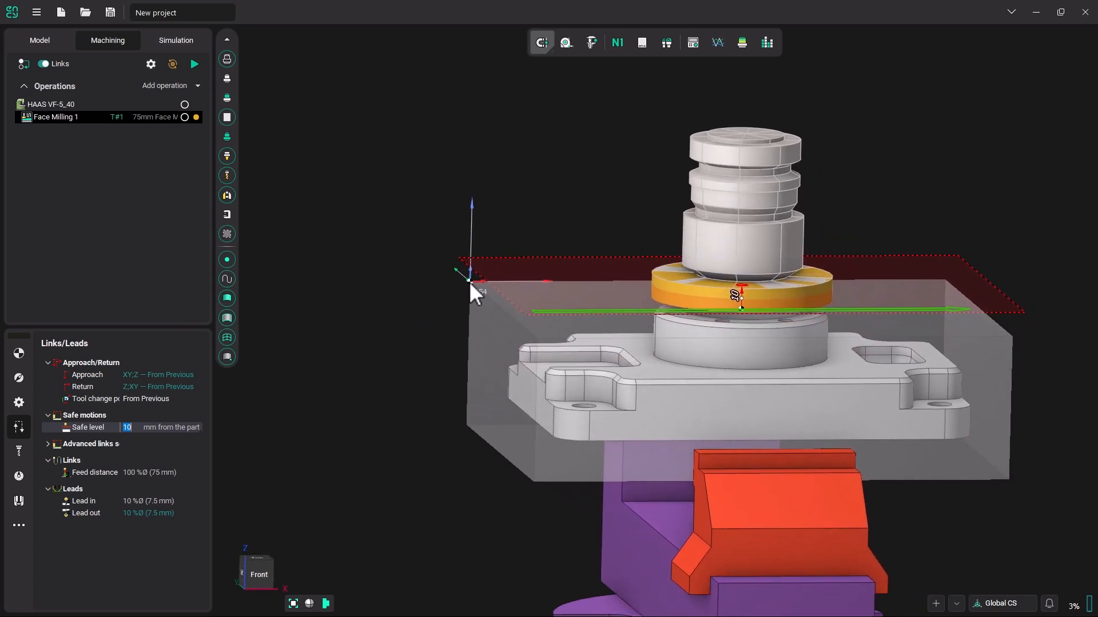
pyautogui.scroll(-2, 469, 281)
pyautogui.scroll(2, 534, 269)
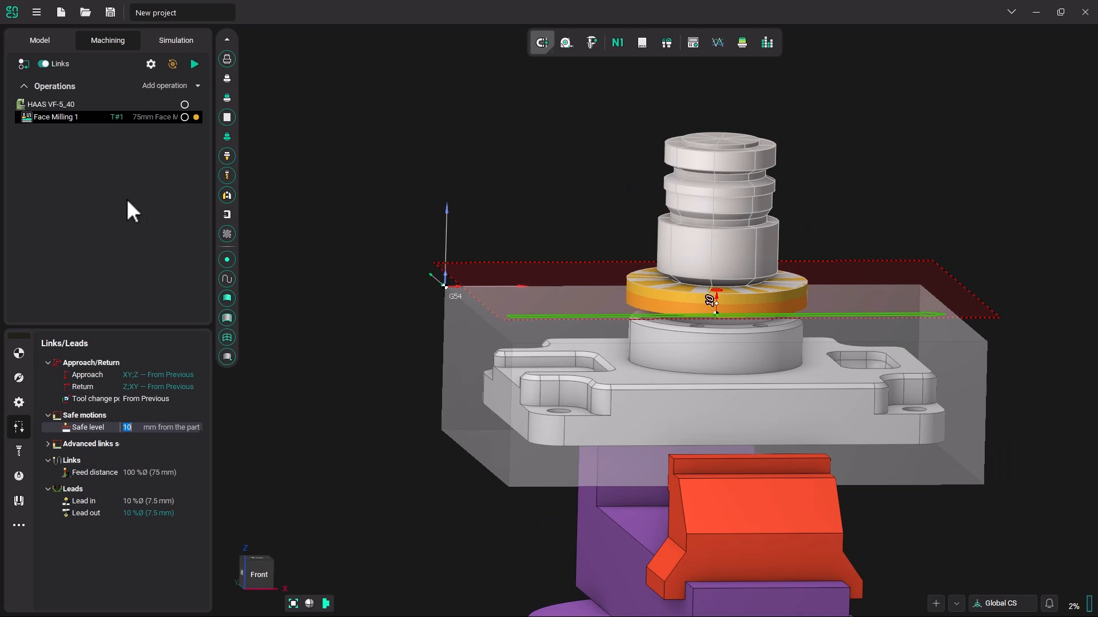
pyautogui.moveTo(377, 247); pyautogui.dragTo(370, 323, button='middle')
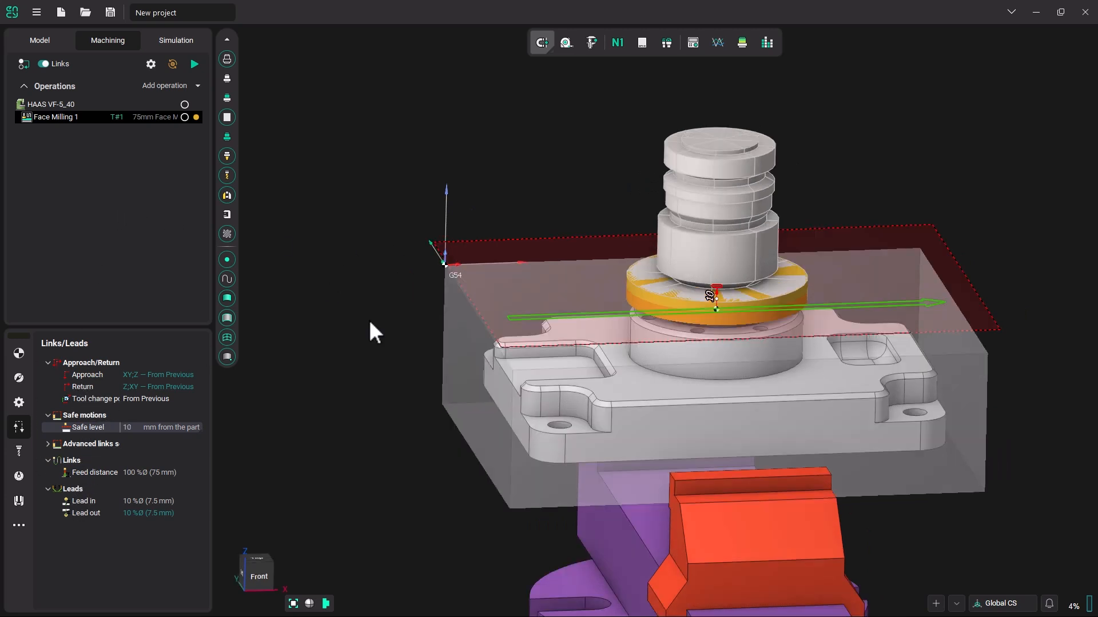